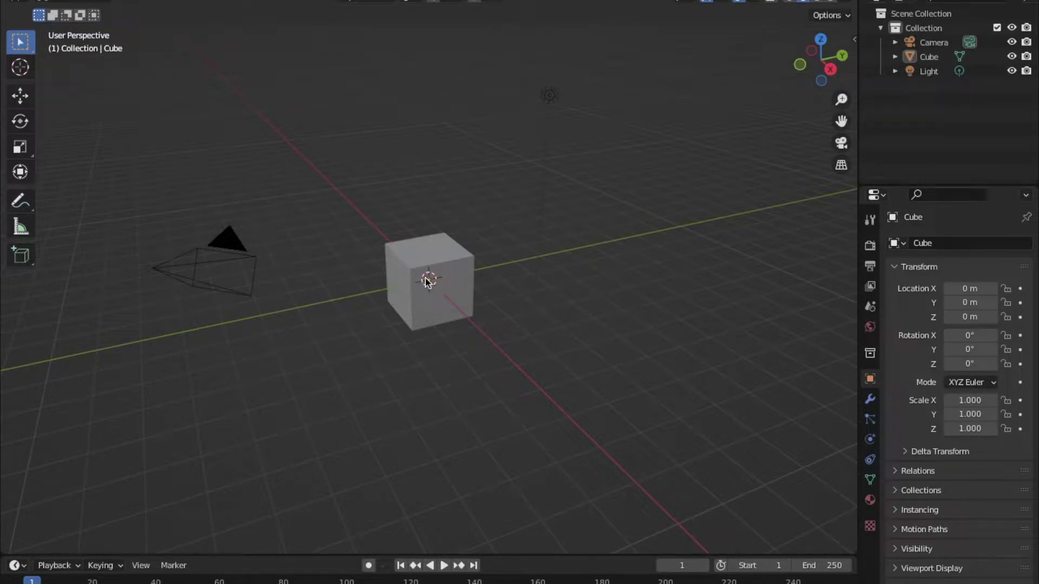
{"action": "mouse_move", "coordinate": [427, 280]}
{"action": "middle_mouse_down"}
{"action": "mouse_move", "coordinate": [397, 297]}
{"action": "mouse_move", "coordinate": [300, 264]}
{"action": "mouse_move", "coordinate": [383, 217]}
{"action": "mouse_move", "coordinate": [437, 280]}
{"action": "middle_mouse_up"}
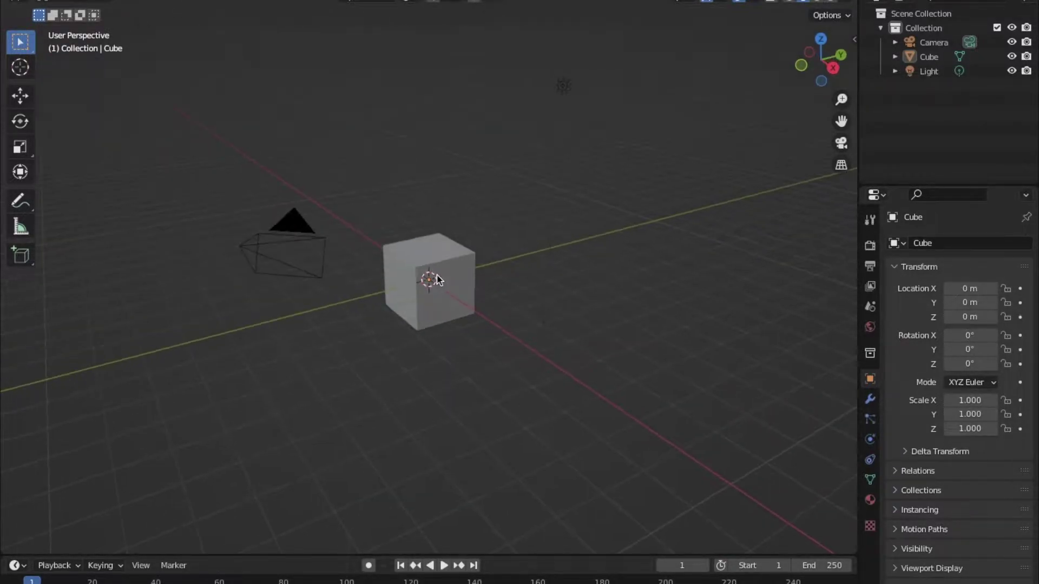
{"action": "scroll", "coordinate": [437, 280], "scroll_direction": "down", "scroll_amount": 3}
{"action": "scroll", "coordinate": [437, 280], "scroll_direction": "up", "scroll_amount": 10}
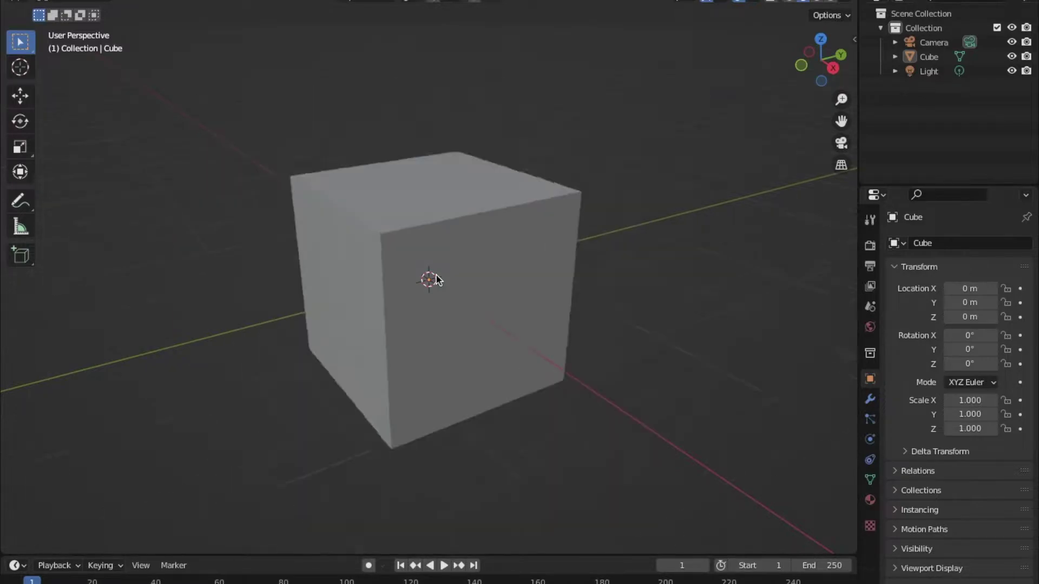
{"action": "scroll", "coordinate": [437, 279], "scroll_direction": "down", "scroll_amount": 7}
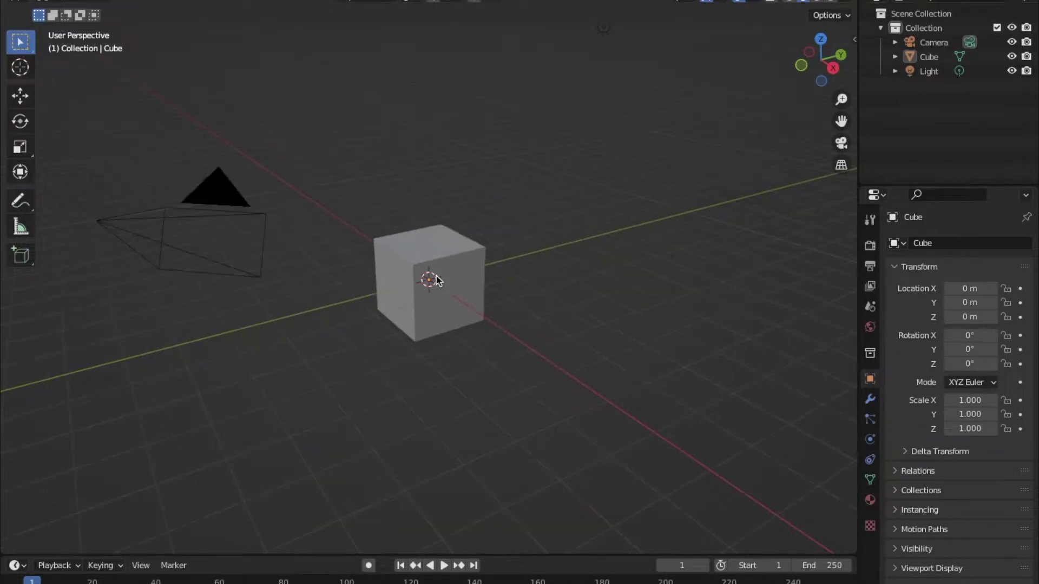
Step: Place the 3D cursor on the grid beside the cube, near the negative Y side
{"action": "left_click", "coordinate": [20, 68]}
{"action": "left_click_drag", "start_coordinate": [357, 325], "coordinate": [306, 326]}
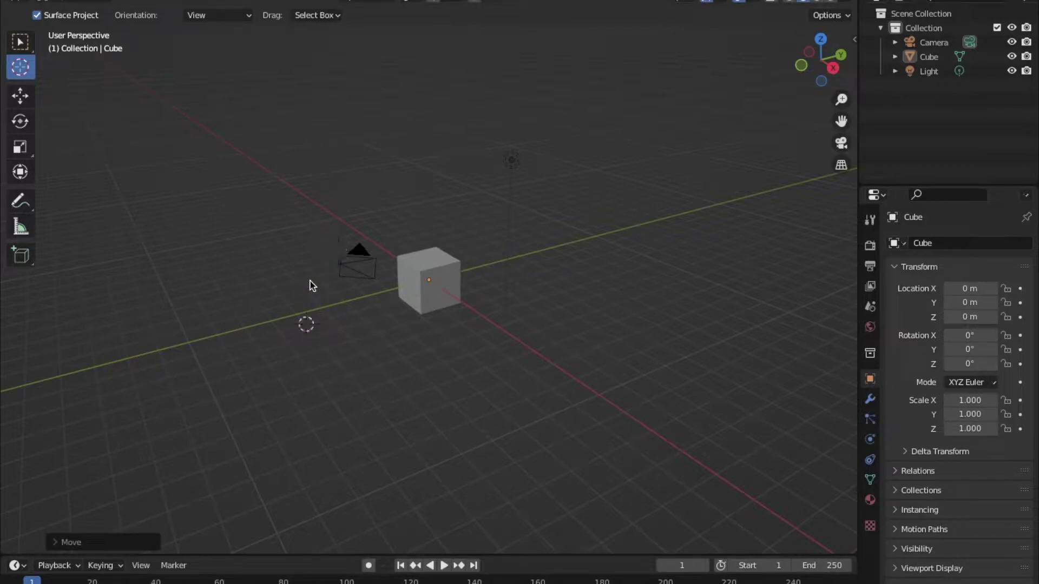
{"action": "left_click", "coordinate": [21, 42]}
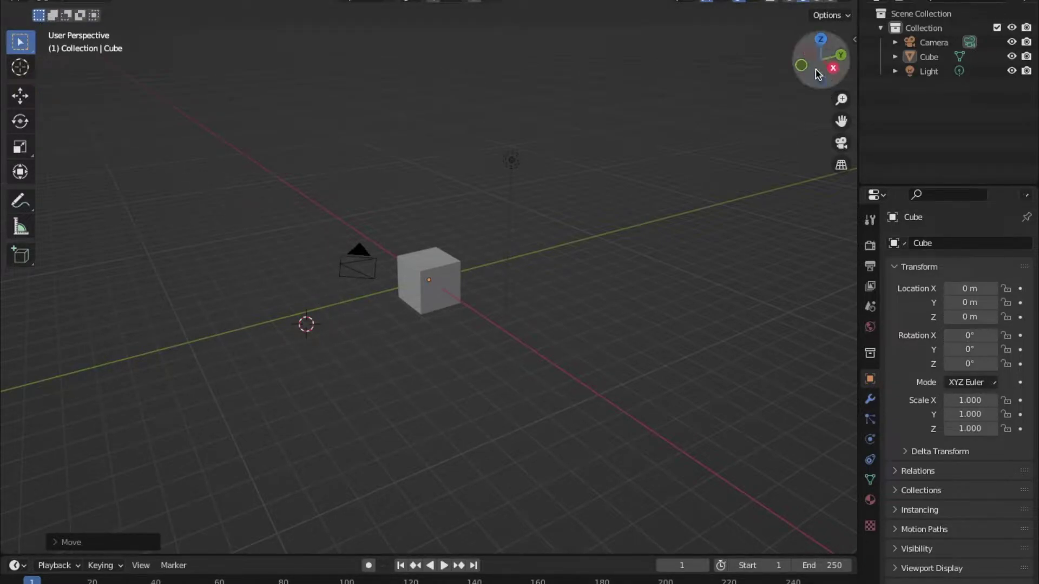
Step: Flatten the cube by scaling it to about 0.187 on Z and about 0.902 on Y
{"action": "left_click_drag", "start_coordinate": [802, 66], "coordinate": [732, 164]}
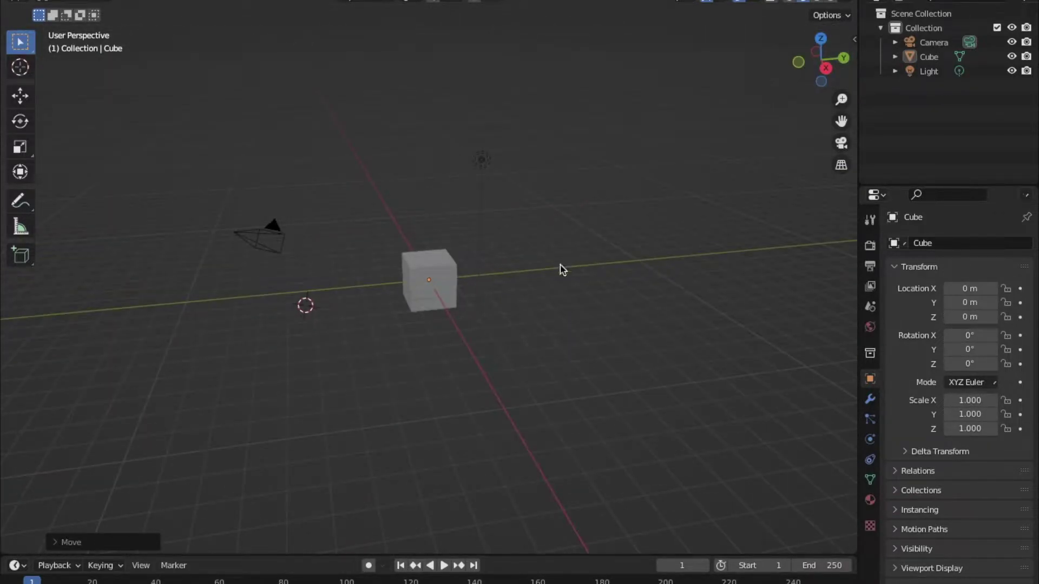
{"action": "scroll", "coordinate": [546, 283], "scroll_direction": "up", "scroll_amount": 4}
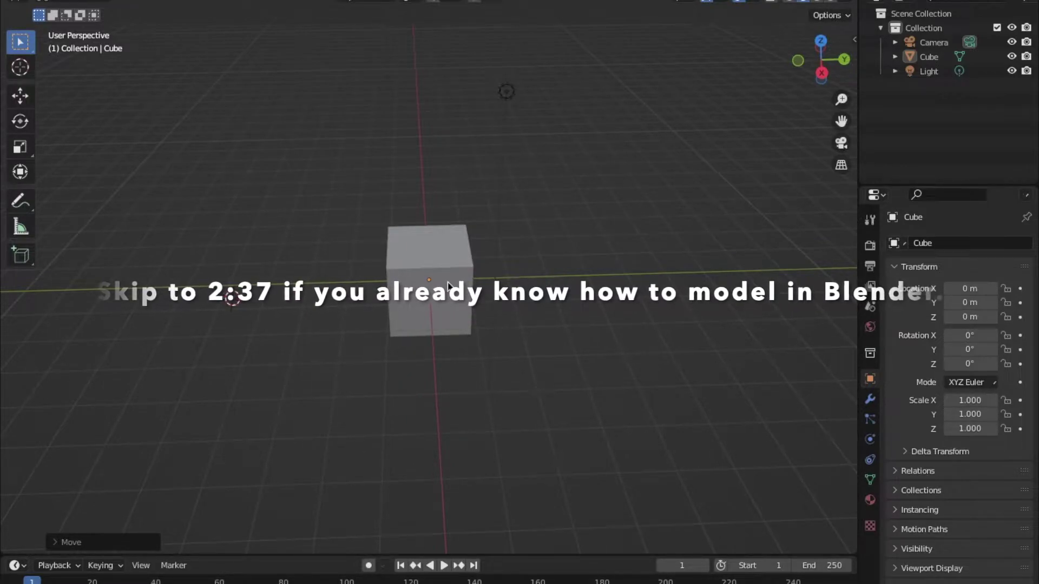
{"action": "scroll", "coordinate": [448, 285], "scroll_direction": "down", "scroll_amount": 3}
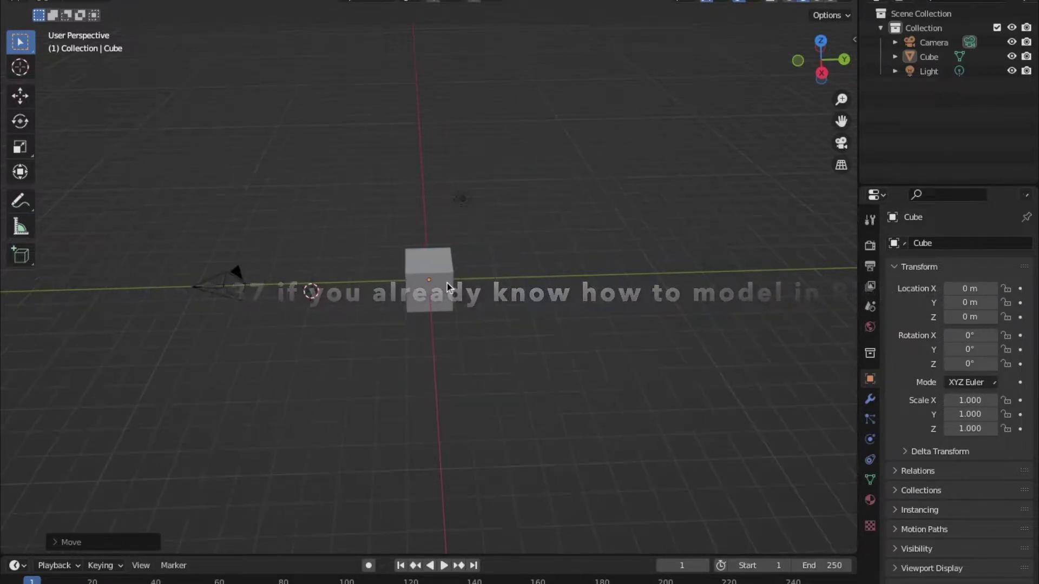
{"action": "scroll", "coordinate": [446, 287], "scroll_direction": "down", "scroll_amount": 1}
{"action": "left_click", "coordinate": [433, 288]}
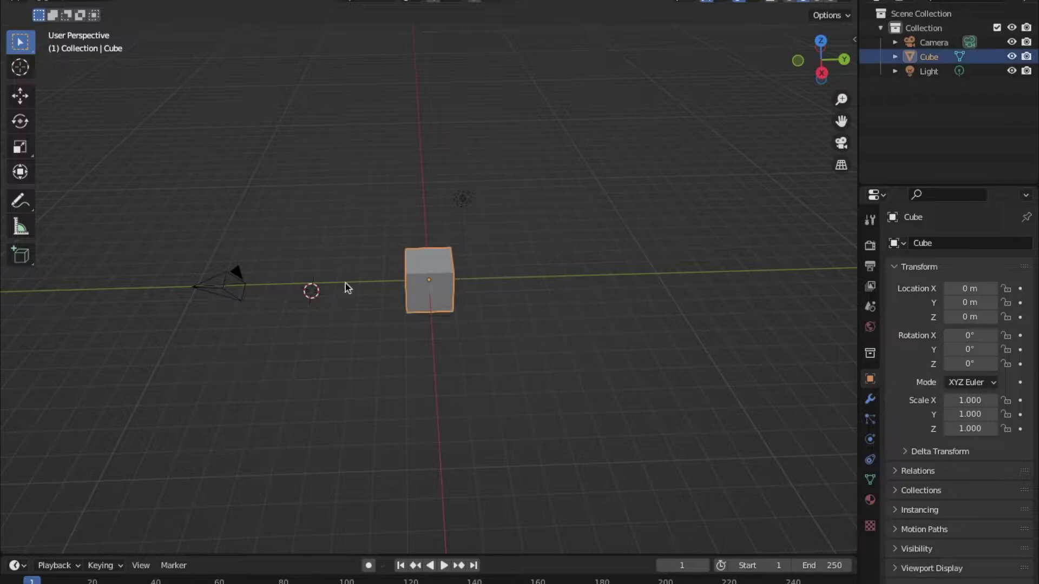
{"action": "left_click", "coordinate": [22, 145]}
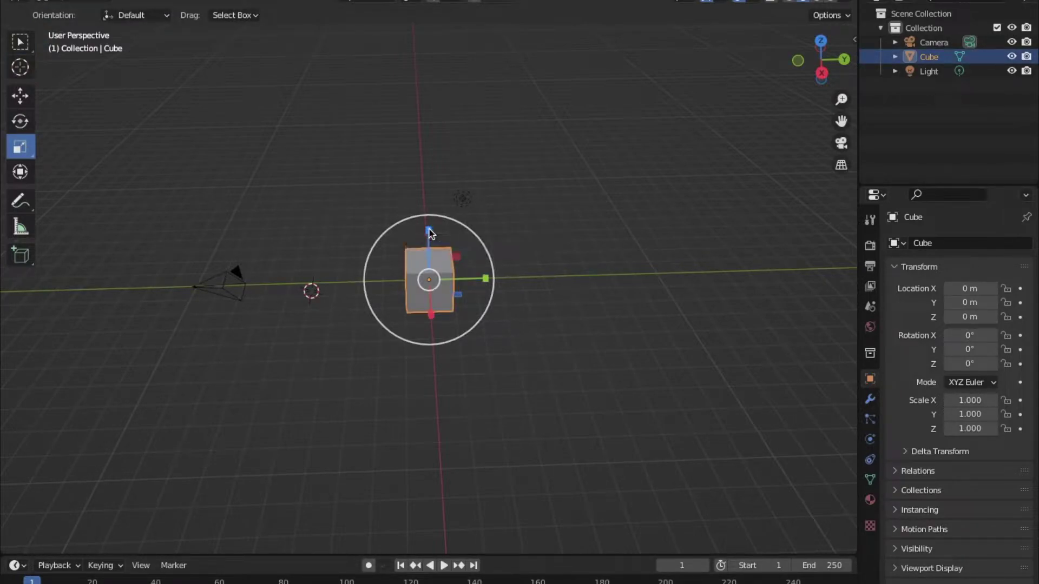
{"action": "left_click_drag", "start_coordinate": [429, 230], "coordinate": [521, 232]}
{"action": "left_click", "coordinate": [522, 232]}
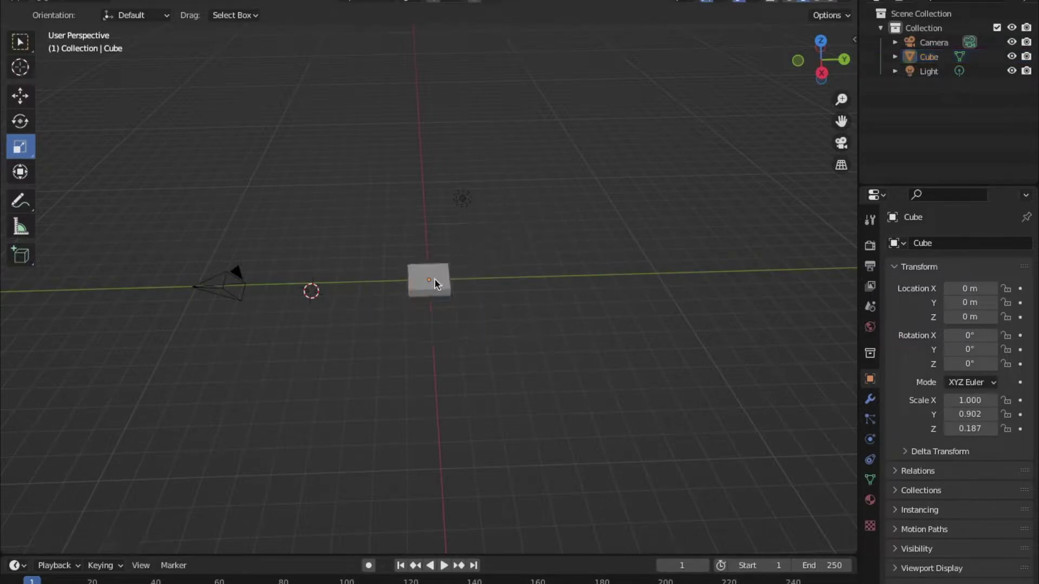
Step: In Edit Mode, extrude the flattened cube's top face upward and narrow it with Shrink/Fatten into a pyramid-shaped base
{"action": "left_click", "coordinate": [436, 282]}
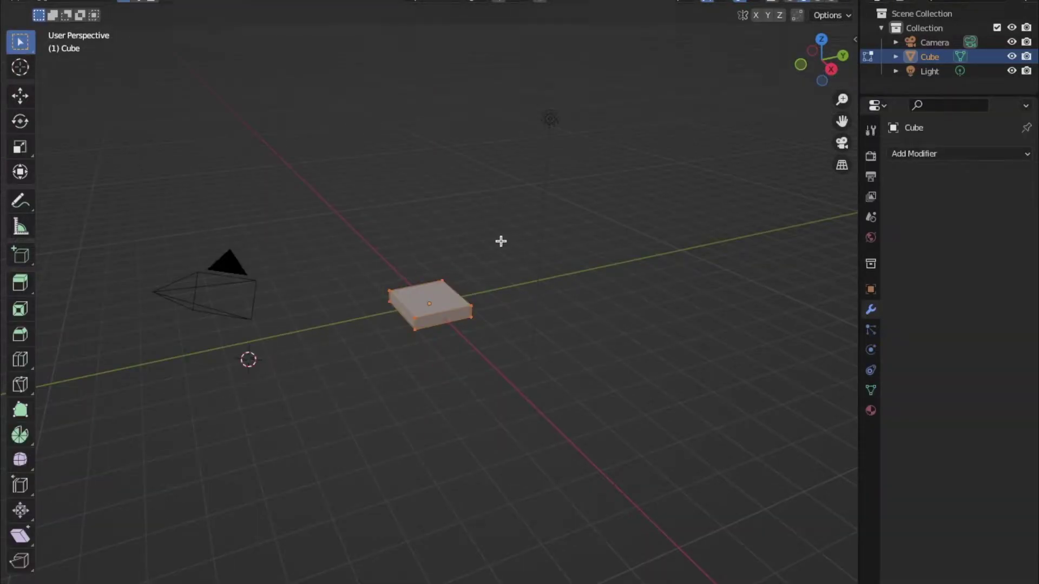
{"action": "left_click_drag", "start_coordinate": [800, 66], "coordinate": [807, 113]}
{"action": "key", "text": "alt+a"}
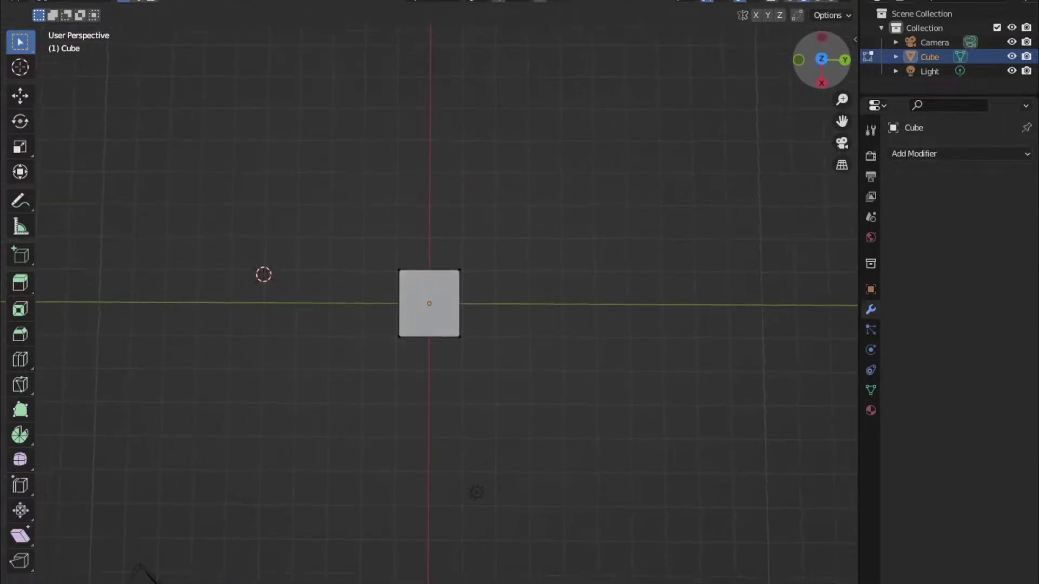
{"action": "left_click", "coordinate": [19, 283]}
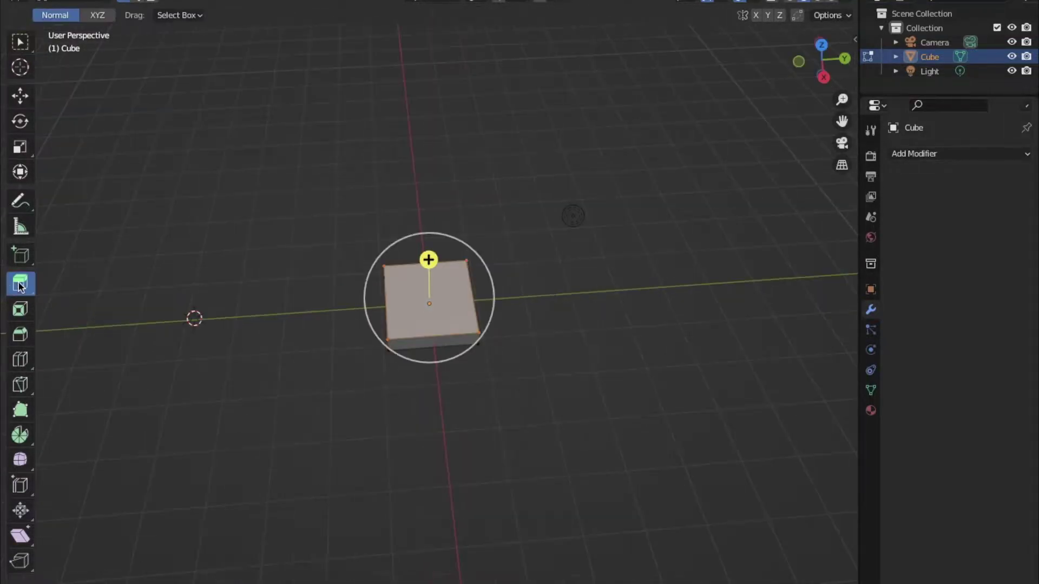
{"action": "left_click_drag", "start_coordinate": [429, 257], "coordinate": [433, 206]}
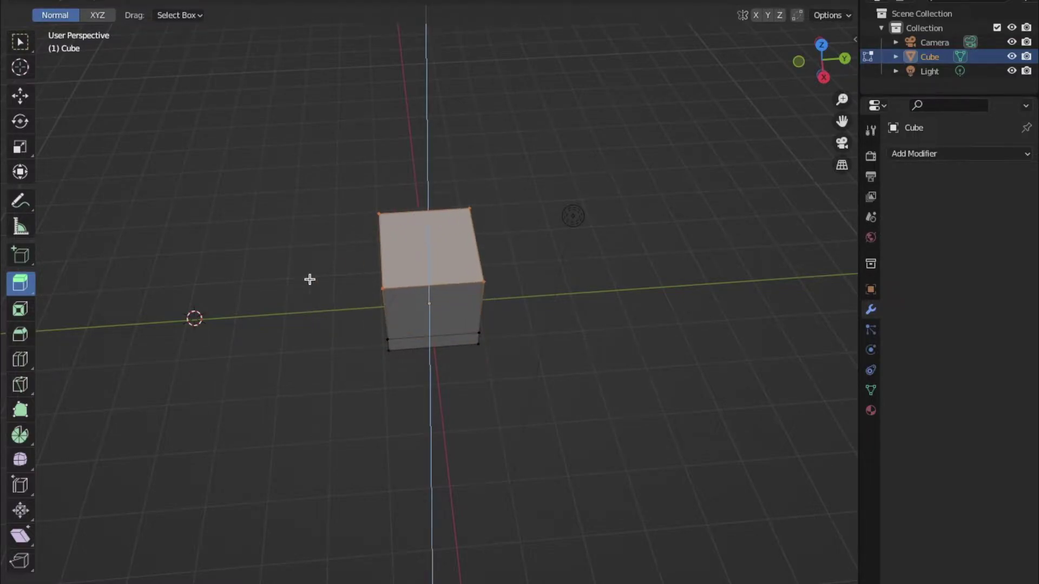
{"action": "left_click", "coordinate": [18, 512]}
{"action": "left_click_drag", "start_coordinate": [427, 202], "coordinate": [428, 228]}
Step: Extrude the base's small top face upward into a tall, thin post with a short extra section at its end
{"action": "scroll", "coordinate": [428, 233], "scroll_direction": "down", "scroll_amount": 3}
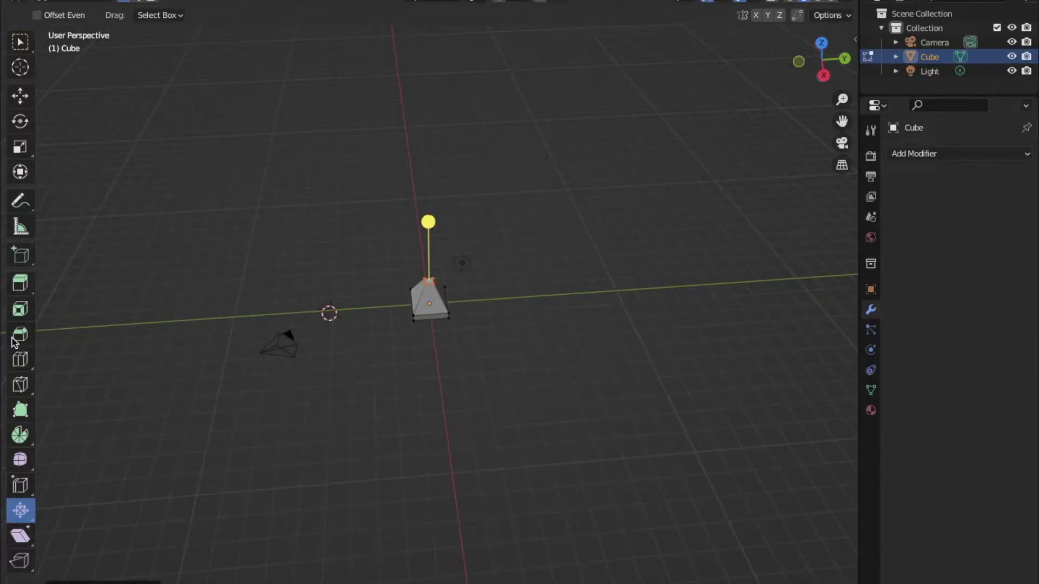
{"action": "left_click", "coordinate": [20, 282]}
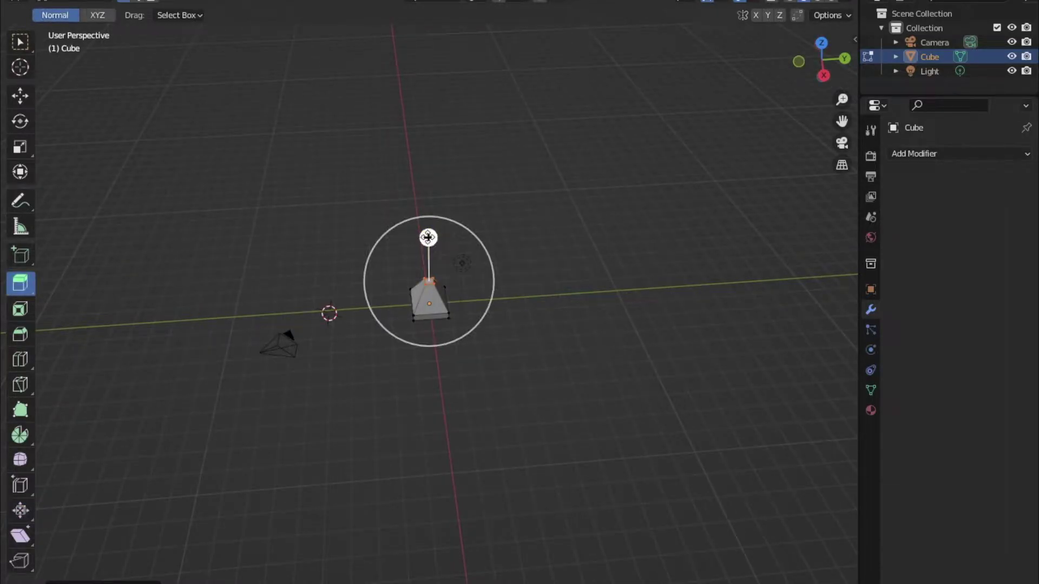
{"action": "left_click_drag", "start_coordinate": [432, 217], "coordinate": [443, 65]}
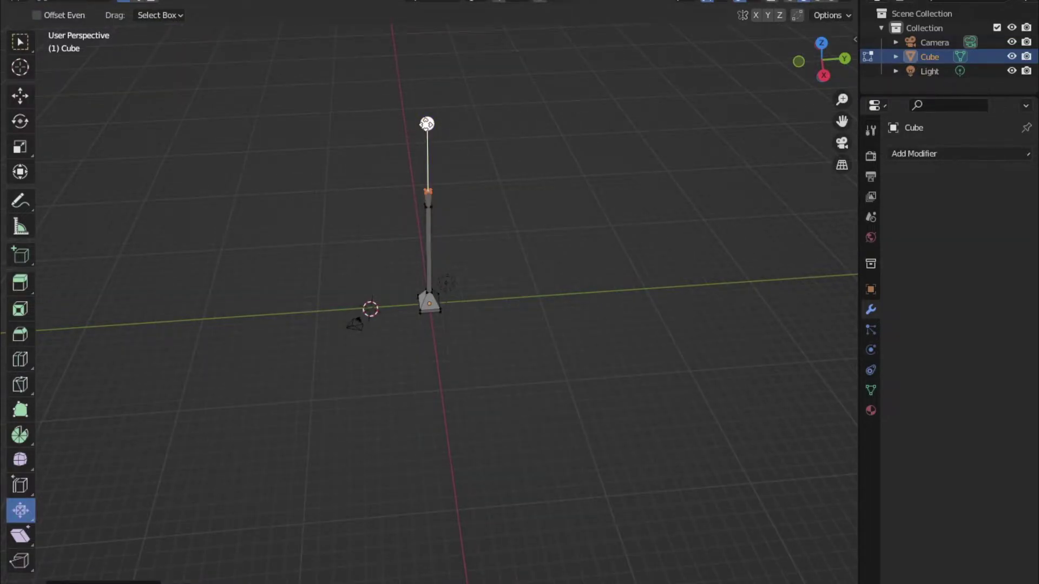
Step: Flare the post's end section outward with Shrink/Fatten and extrude its top face slightly into a flat cap
{"action": "left_click_drag", "start_coordinate": [426, 124], "coordinate": [426, 115]}
{"action": "scroll", "coordinate": [503, 181], "scroll_direction": "down", "scroll_amount": 2}
{"action": "scroll", "coordinate": [503, 180], "scroll_direction": "up", "scroll_amount": 5}
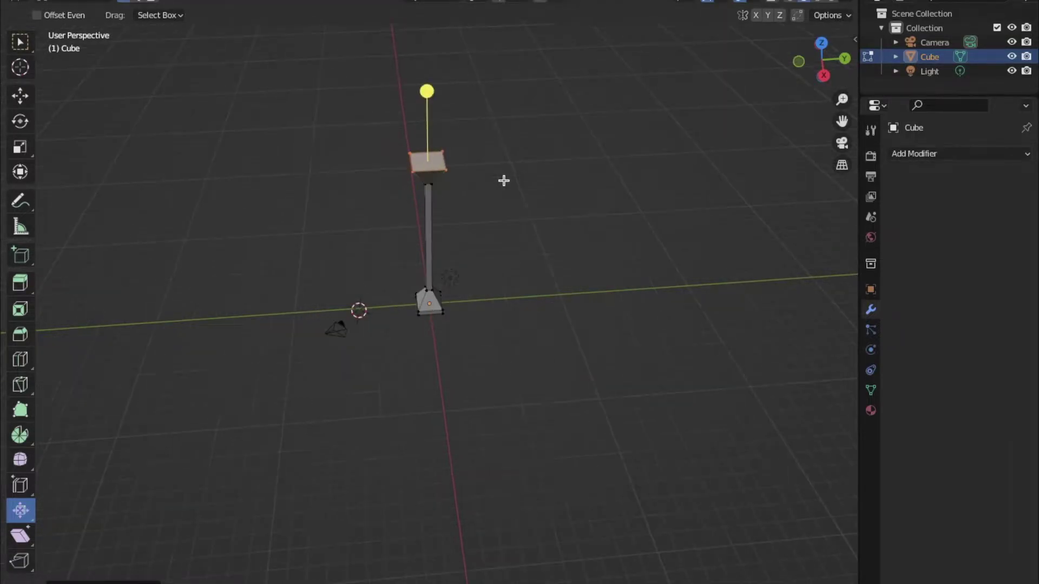
{"action": "scroll", "coordinate": [108, 300], "scroll_direction": "down", "scroll_amount": 2}
{"action": "left_click", "coordinate": [20, 282]}
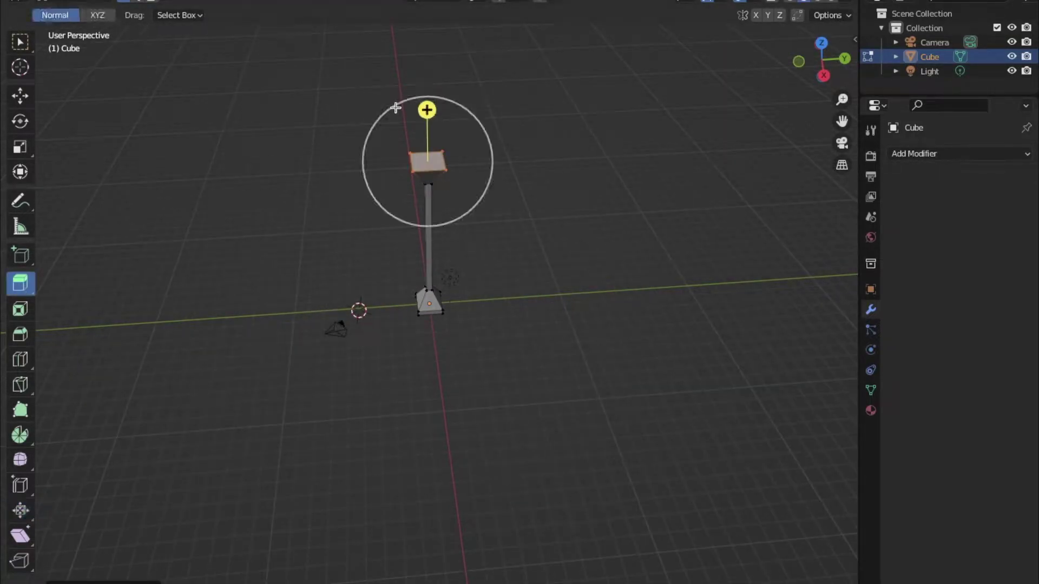
{"action": "left_click_drag", "start_coordinate": [426, 107], "coordinate": [432, 102]}
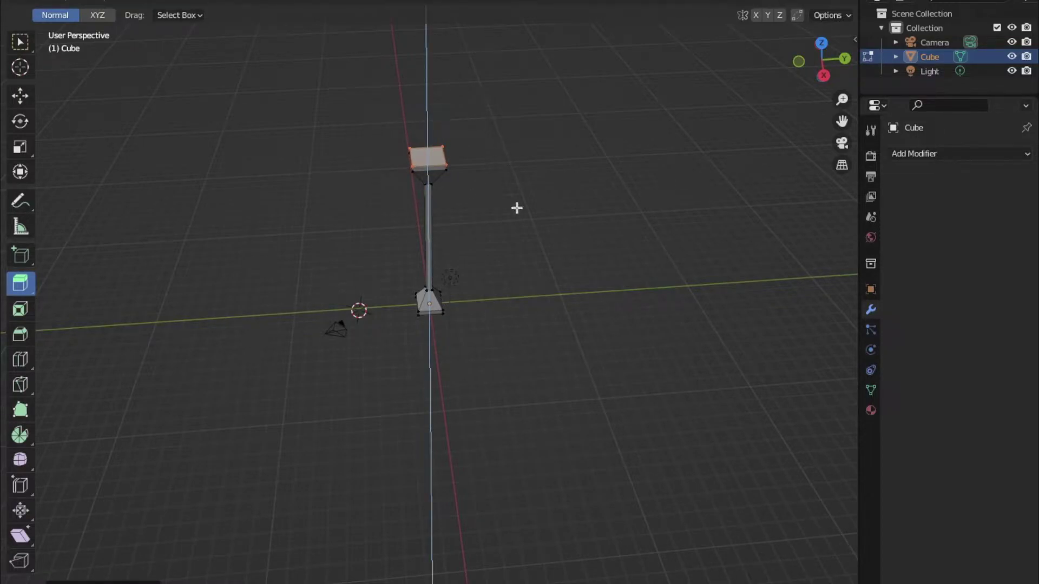
{"action": "left_click", "coordinate": [604, 209]}
Step: Add a series of single loop cuts along the post between the flared cap and the base
{"action": "left_click_drag", "start_coordinate": [795, 71], "coordinate": [626, 220]}
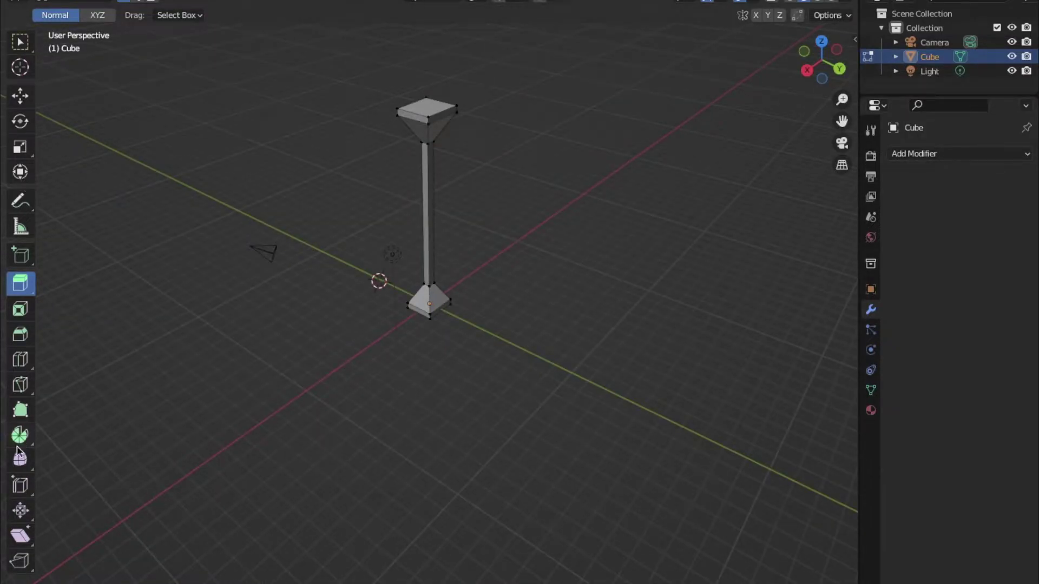
{"action": "left_click", "coordinate": [19, 490]}
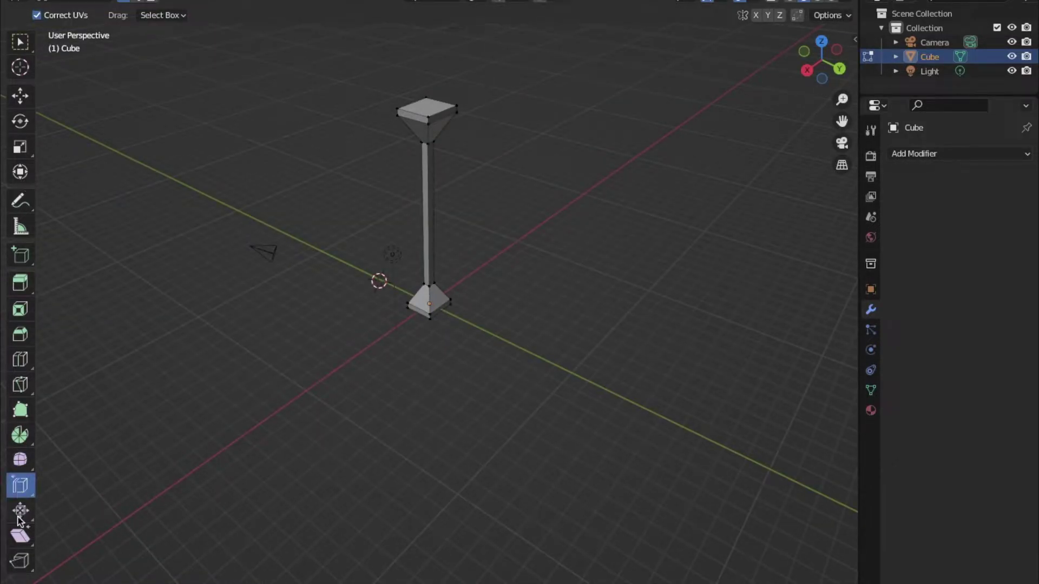
{"action": "left_click", "coordinate": [20, 360]}
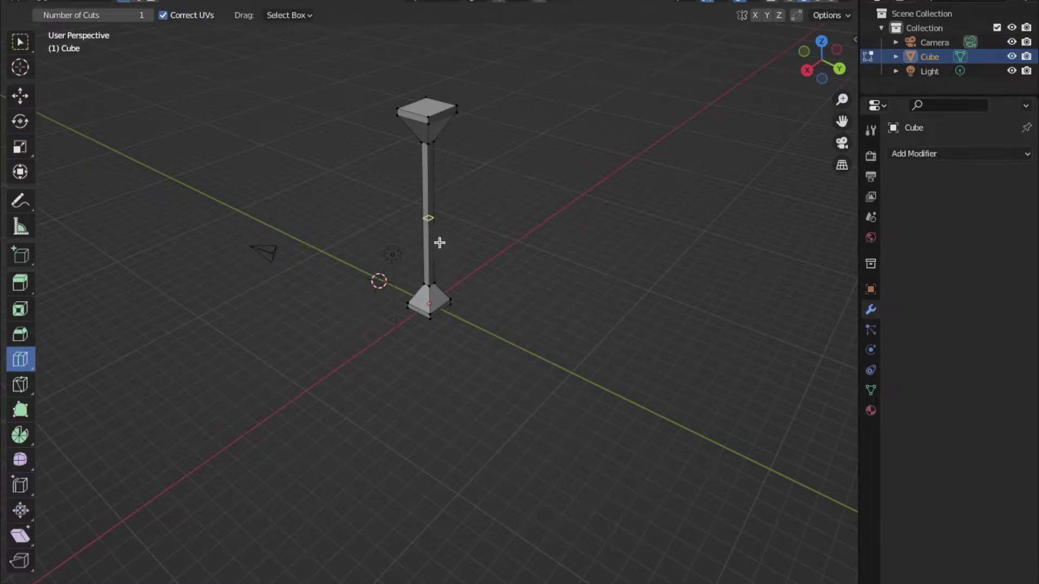
{"action": "left_click", "coordinate": [428, 219]}
{"action": "left_click", "coordinate": [430, 171]}
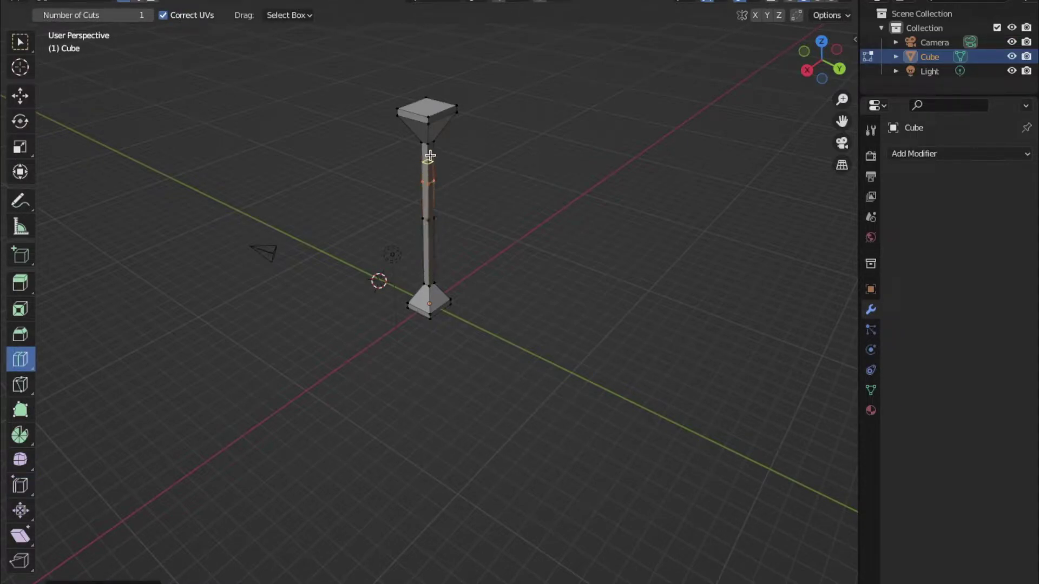
{"action": "left_click", "coordinate": [429, 158]}
{"action": "left_click", "coordinate": [428, 152]}
{"action": "left_click", "coordinate": [428, 171]}
{"action": "left_click", "coordinate": [428, 190]}
{"action": "left_click", "coordinate": [429, 200]}
{"action": "left_click", "coordinate": [427, 211]}
{"action": "left_click", "coordinate": [428, 233]}
{"action": "left_click", "coordinate": [429, 251]}
{"action": "left_click", "coordinate": [428, 236]}
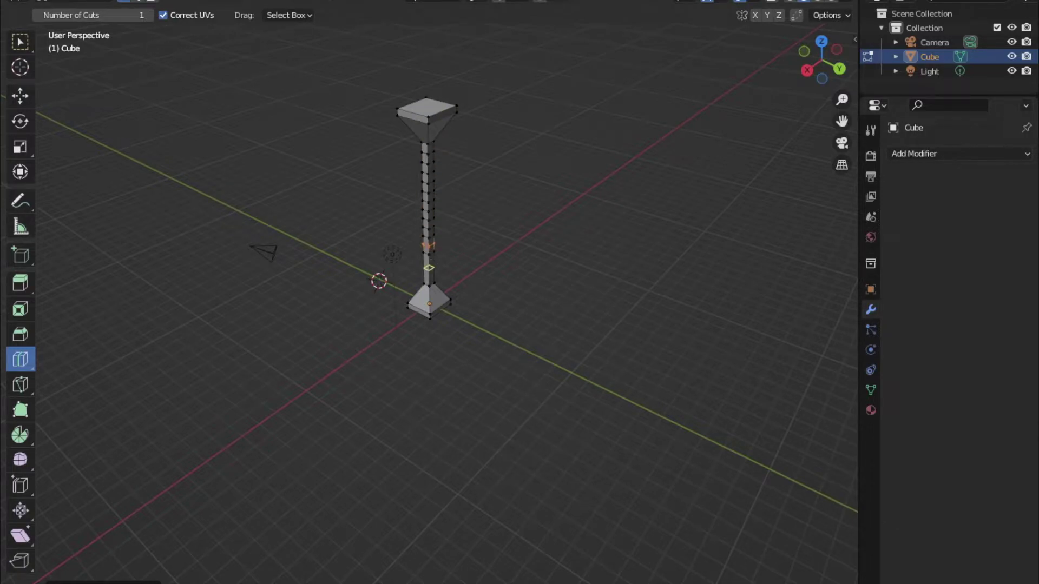
Step: Select five adjoining faces on one side of the upper post, just below the cap, and extrude them outward into a wide sign panel
{"action": "scroll", "coordinate": [754, 83], "scroll_direction": "up", "scroll_amount": 5}
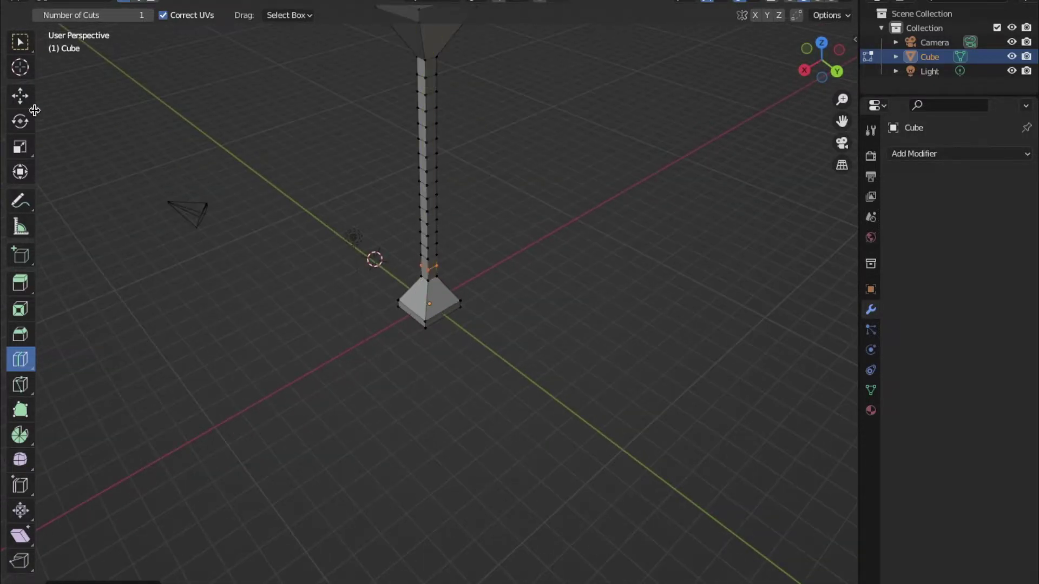
{"action": "key", "text": "w"}
{"action": "left_click", "coordinate": [425, 78]}
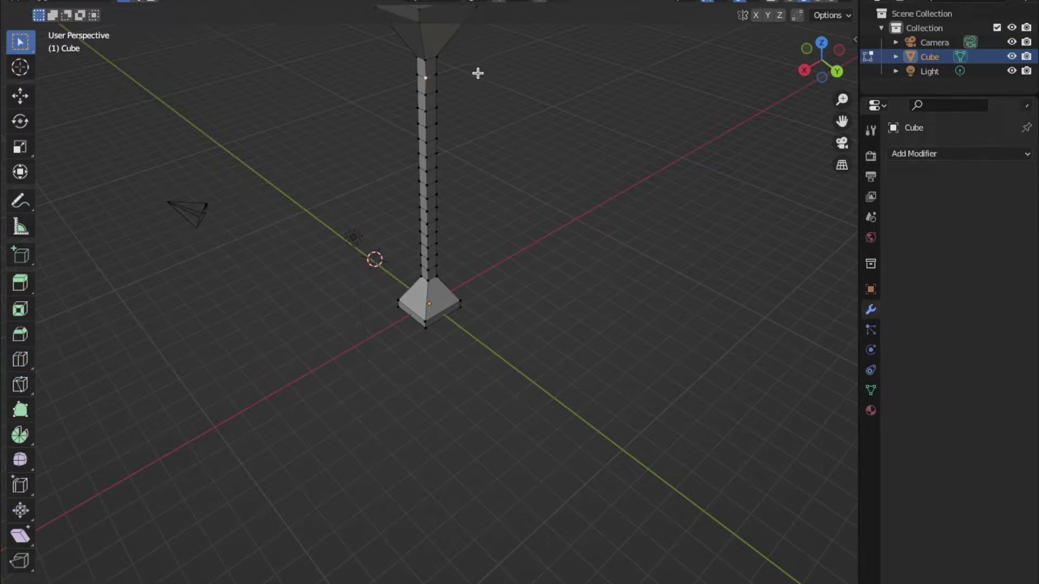
{"action": "left_click", "coordinate": [437, 74], "text": "shift"}
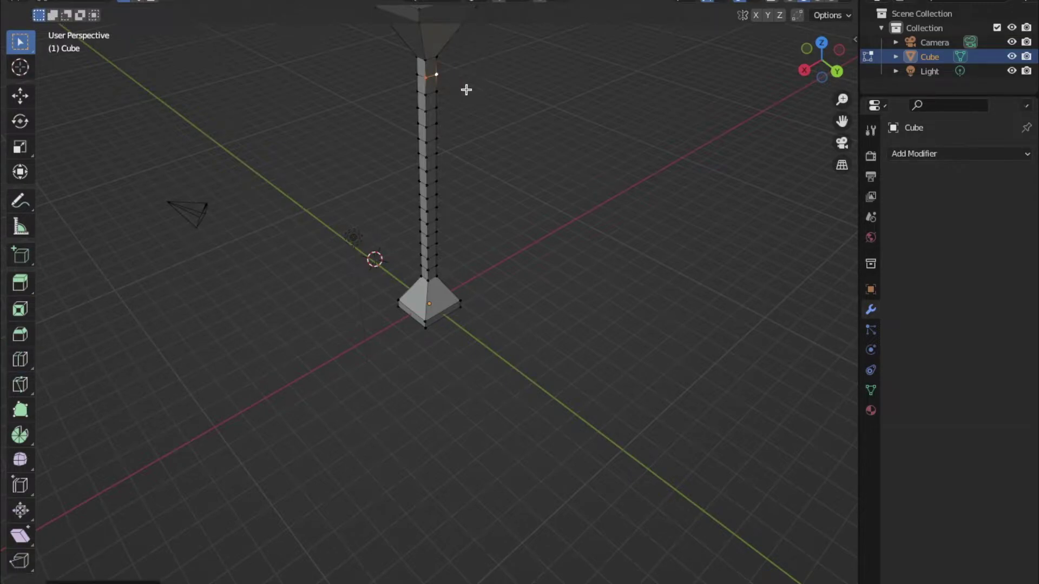
{"action": "left_click", "coordinate": [436, 139], "text": "ctrl"}
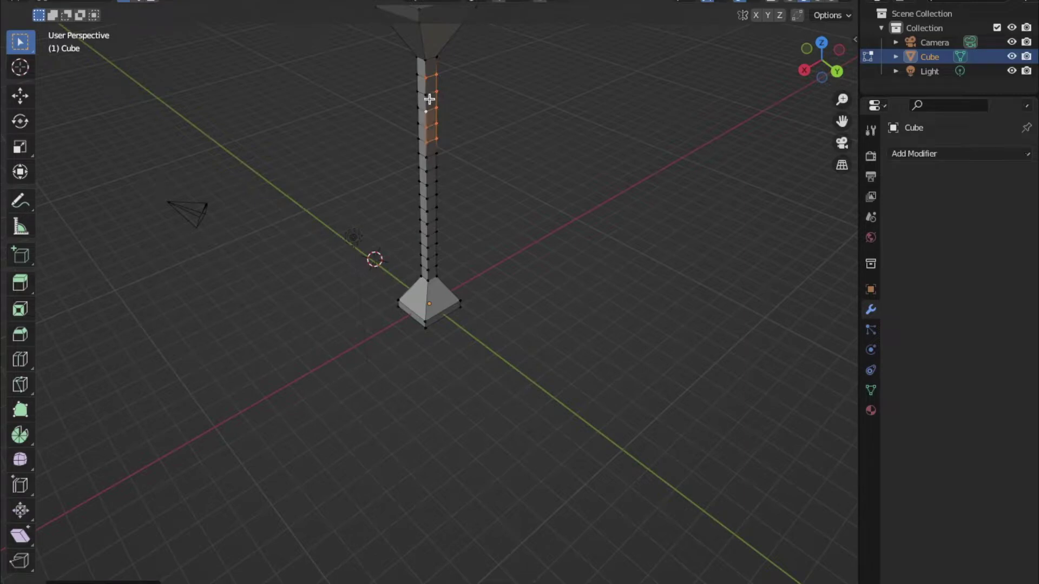
{"action": "middle_click_drag", "start_coordinate": [614, 85], "coordinate": [615, 104]}
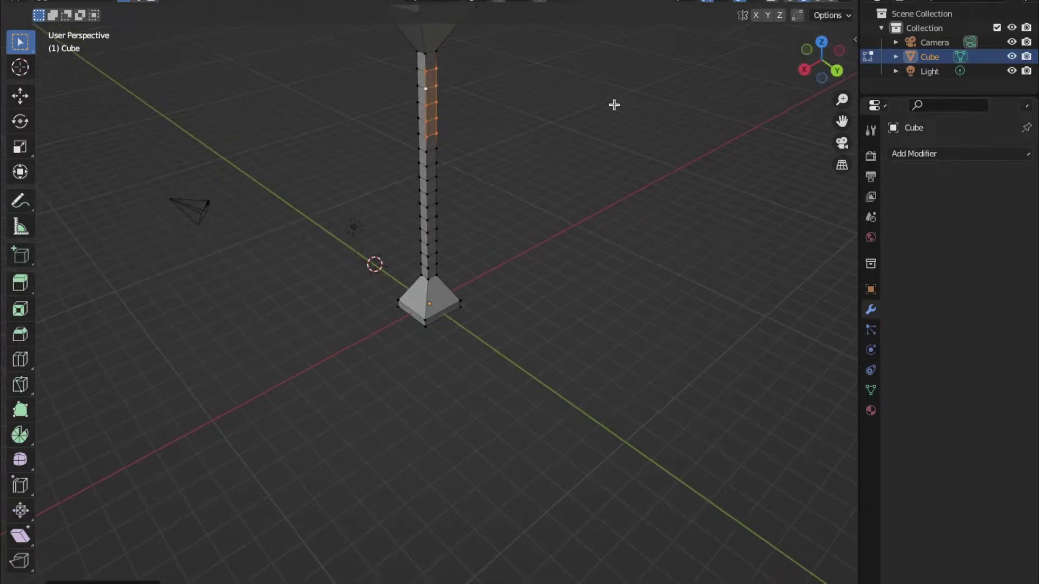
{"action": "left_click", "coordinate": [427, 152], "text": "shift"}
{"action": "left_click_drag", "start_coordinate": [804, 76], "coordinate": [832, 76]}
{"action": "scroll", "coordinate": [433, 162], "scroll_direction": "down", "scroll_amount": 1}
{"action": "left_click", "coordinate": [20, 283]}
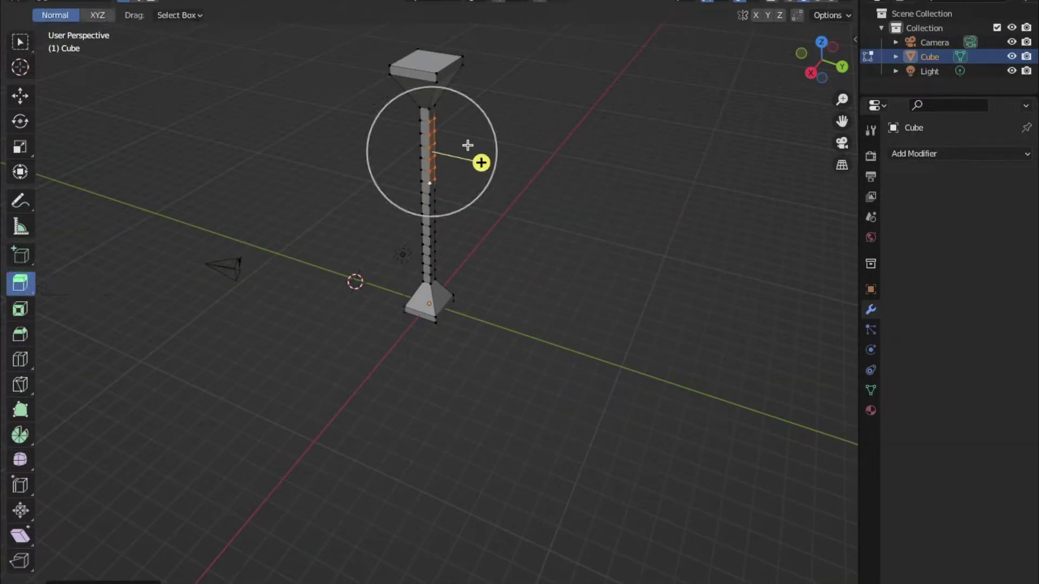
{"action": "key", "text": "e"}
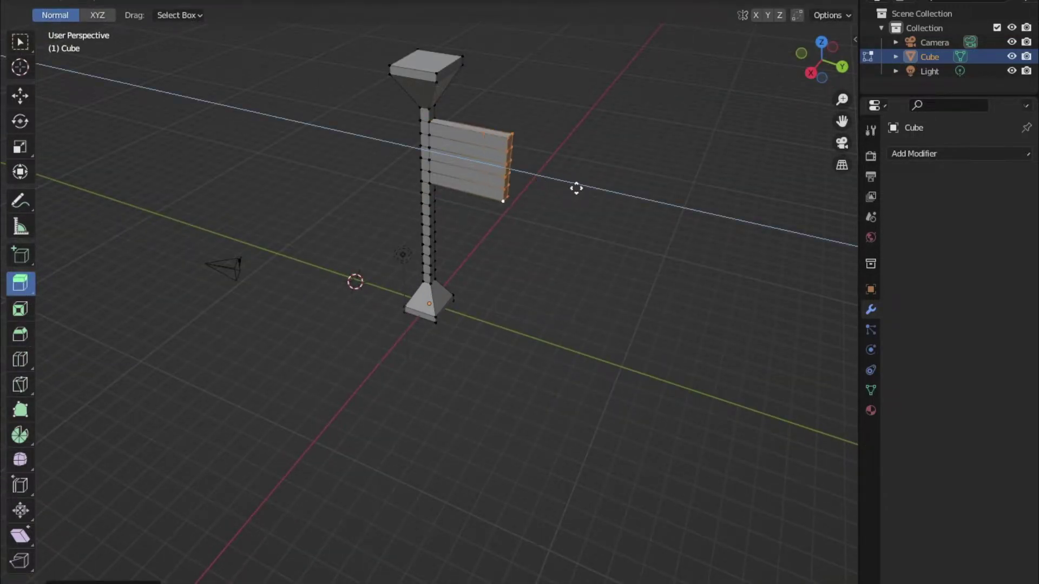
{"action": "left_click", "coordinate": [608, 194]}
{"action": "mouse_move", "coordinate": [714, 119]}
{"action": "middle_mouse_down"}
{"action": "mouse_move", "coordinate": [698, 128]}
{"action": "mouse_move", "coordinate": [707, 136]}
{"action": "middle_mouse_up"}
{"action": "left_click_drag", "start_coordinate": [803, 65], "coordinate": [788, 90]}
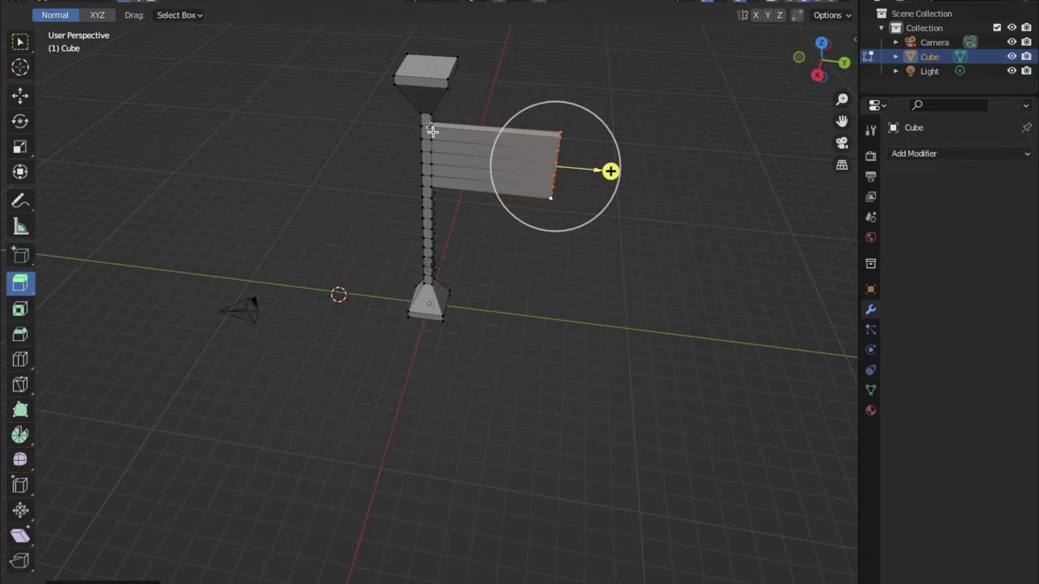
{"action": "middle_click_drag", "start_coordinate": [438, 190], "coordinate": [427, 118]}
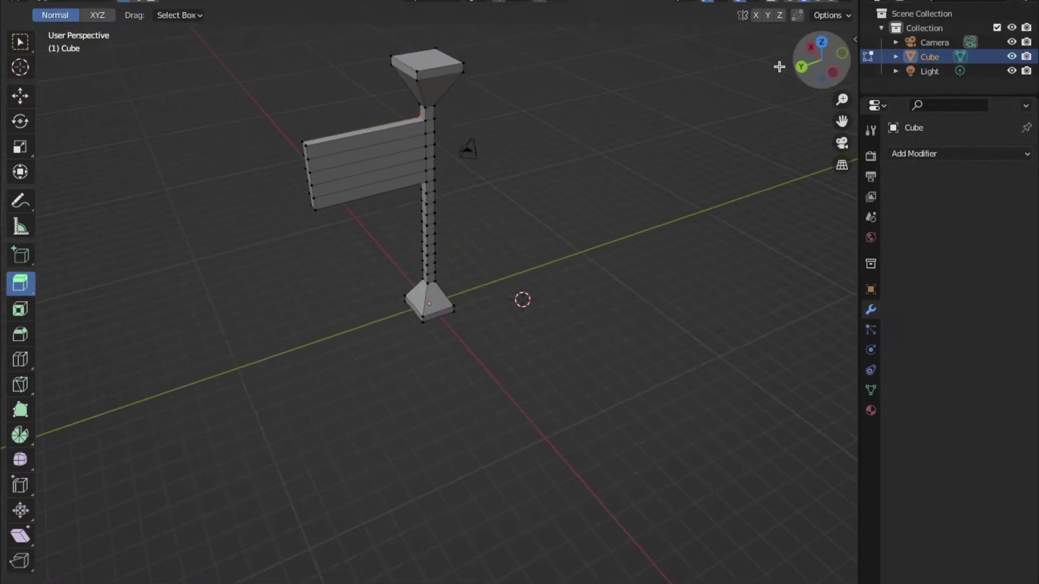
Step: Select the sign panel's vertices at both the post side and outer end, and scale the panel thinner along X
{"action": "left_click", "coordinate": [427, 118]}
{"action": "left_click", "coordinate": [703, 132]}
{"action": "left_click_drag", "start_coordinate": [807, 63], "coordinate": [772, 65]}
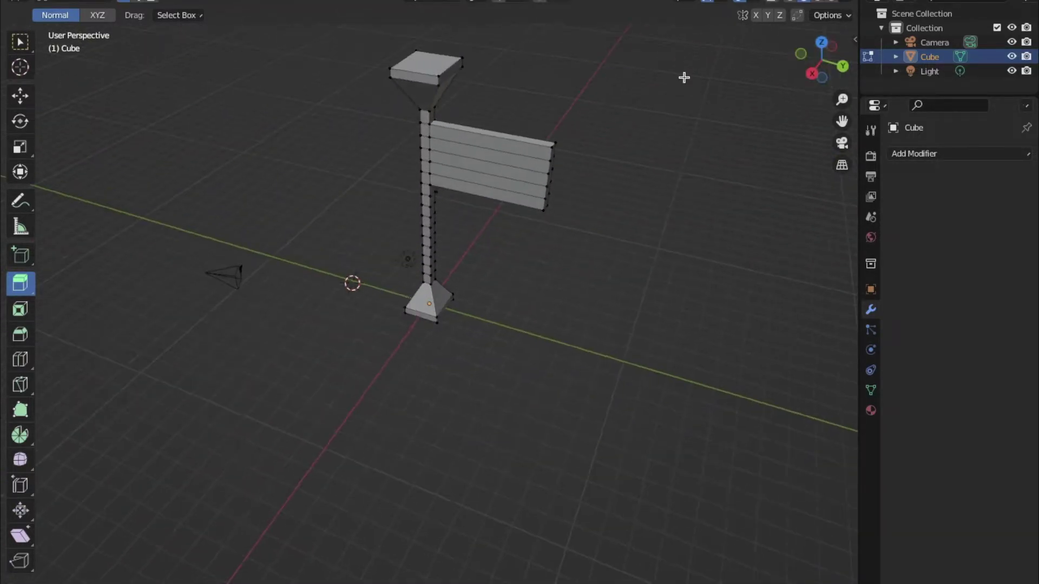
{"action": "left_click", "coordinate": [21, 42]}
{"action": "left_click_drag", "start_coordinate": [426, 118], "coordinate": [435, 188]}
{"action": "left_click_drag", "start_coordinate": [813, 61], "coordinate": [789, 59]}
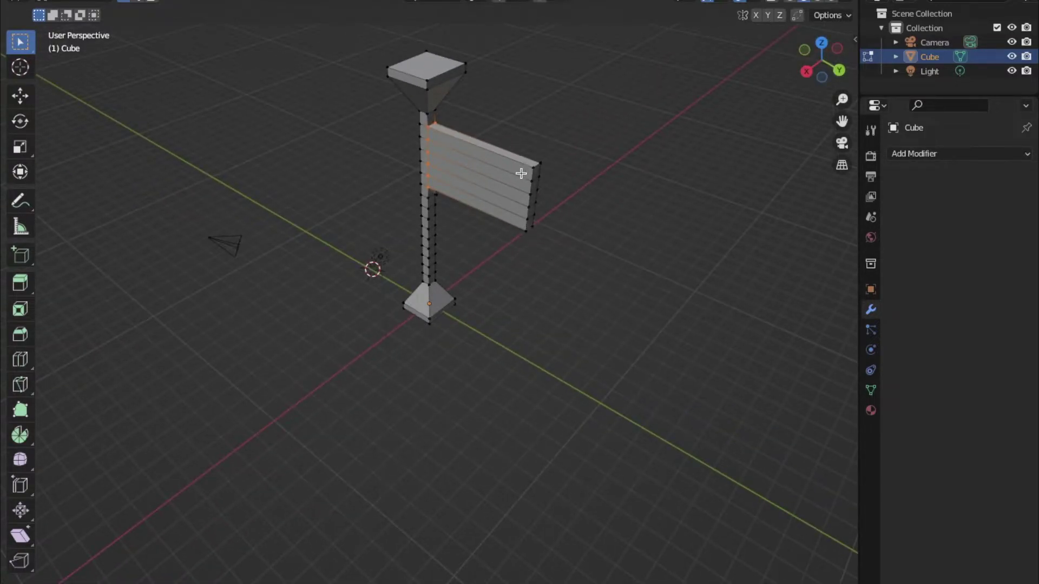
{"action": "left_click_drag", "start_coordinate": [503, 136], "coordinate": [545, 238]}
{"action": "left_click_drag", "start_coordinate": [831, 61], "coordinate": [697, 70]}
{"action": "left_click_drag", "start_coordinate": [420, 134], "coordinate": [427, 192]}
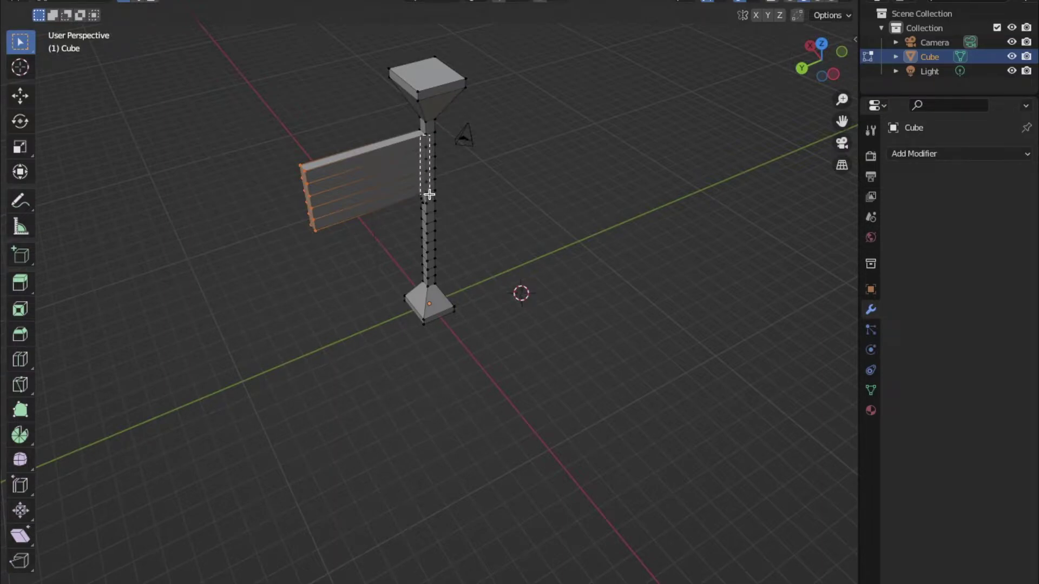
{"action": "left_click_drag", "start_coordinate": [429, 195], "coordinate": [430, 196], "text": "shift"}
{"action": "left_click_drag", "start_coordinate": [822, 61], "coordinate": [975, 50]}
{"action": "left_click_drag", "start_coordinate": [426, 115], "coordinate": [437, 187], "text": "shift"}
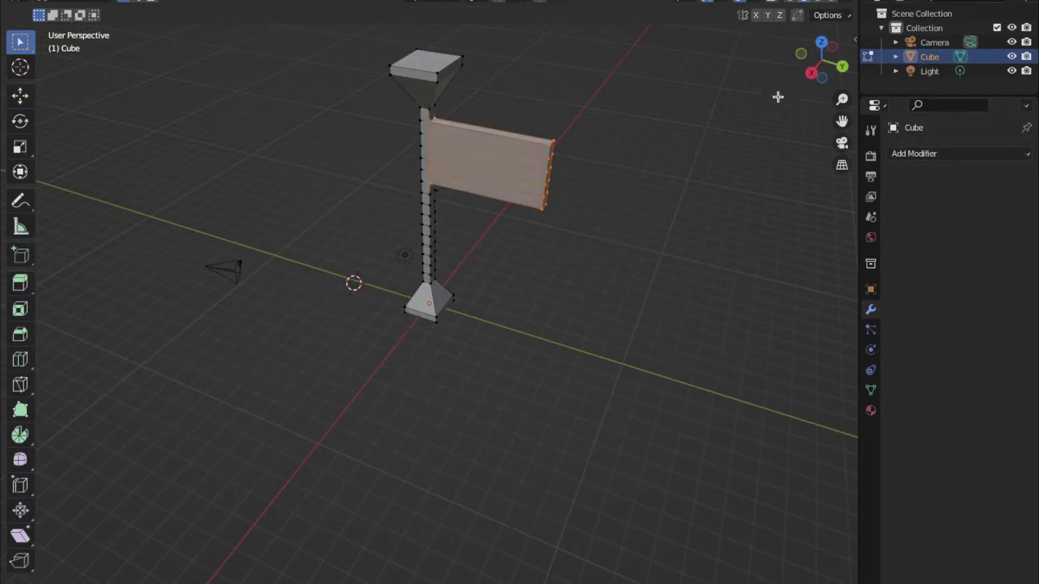
{"action": "left_click_drag", "start_coordinate": [819, 61], "coordinate": [731, 94]}
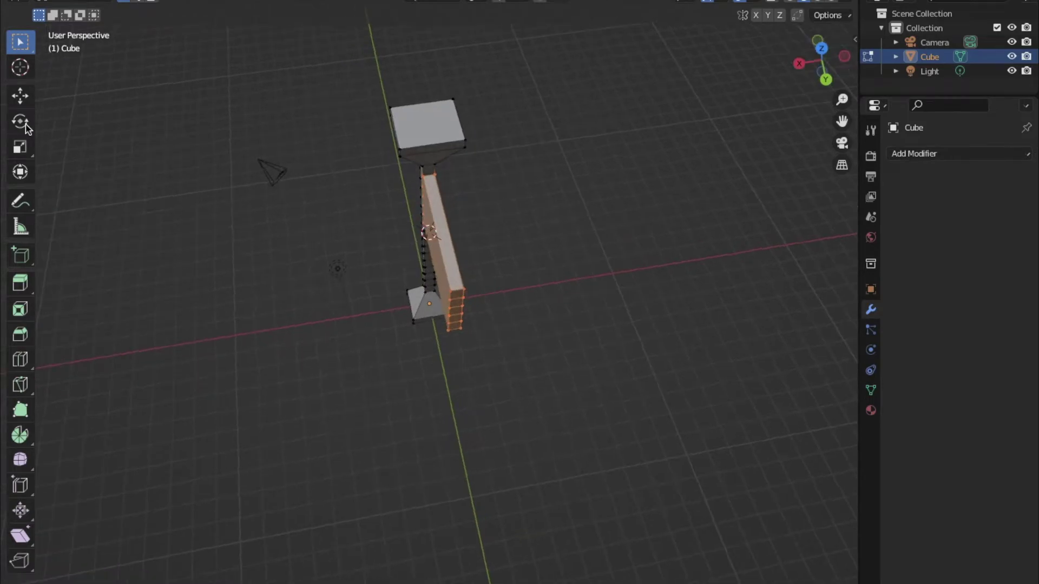
{"action": "left_click", "coordinate": [20, 147]}
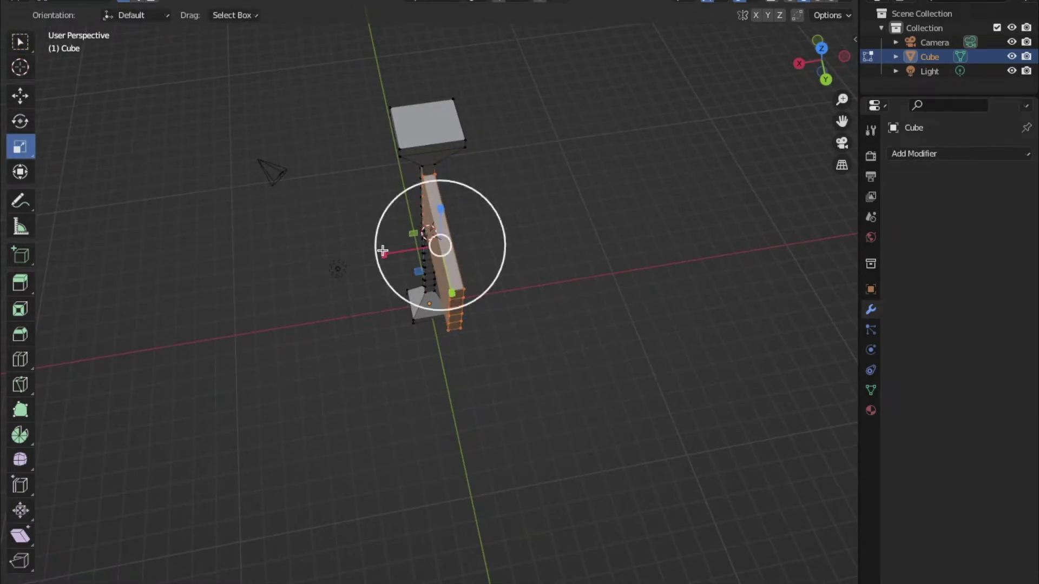
{"action": "left_click_drag", "start_coordinate": [385, 256], "coordinate": [441, 245]}
{"action": "left_click", "coordinate": [604, 153]}
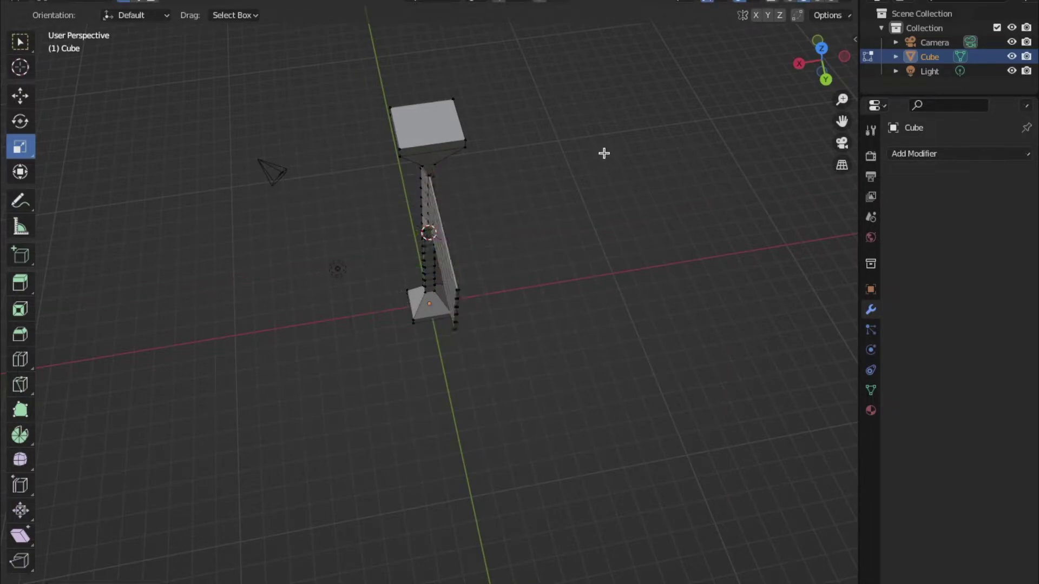
Step: Divide the sign panel into eight columns with seven single vertical loop cuts
{"action": "left_click_drag", "start_coordinate": [806, 78], "coordinate": [785, 122]}
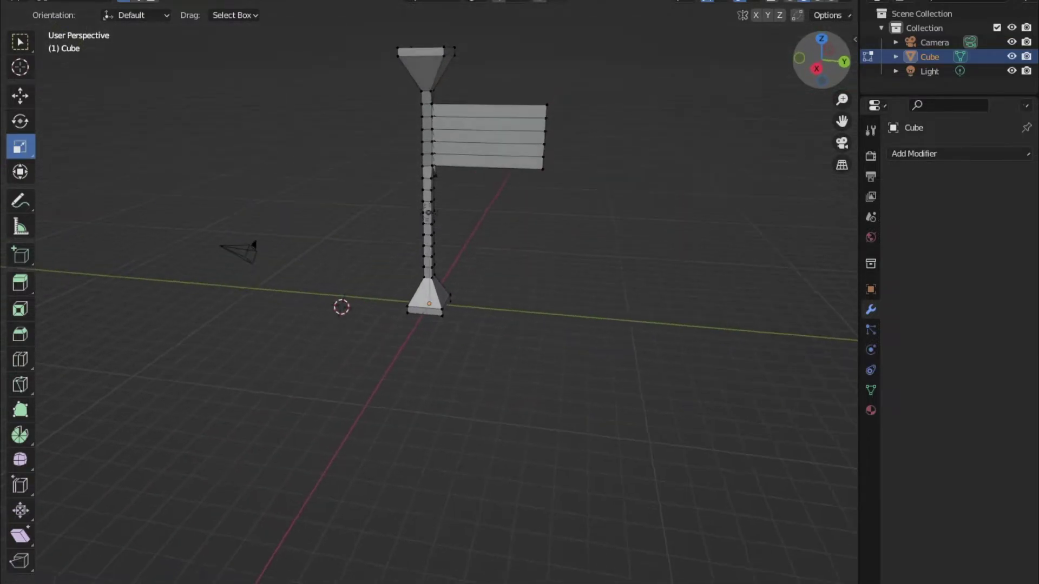
{"action": "left_click", "coordinate": [819, 70]}
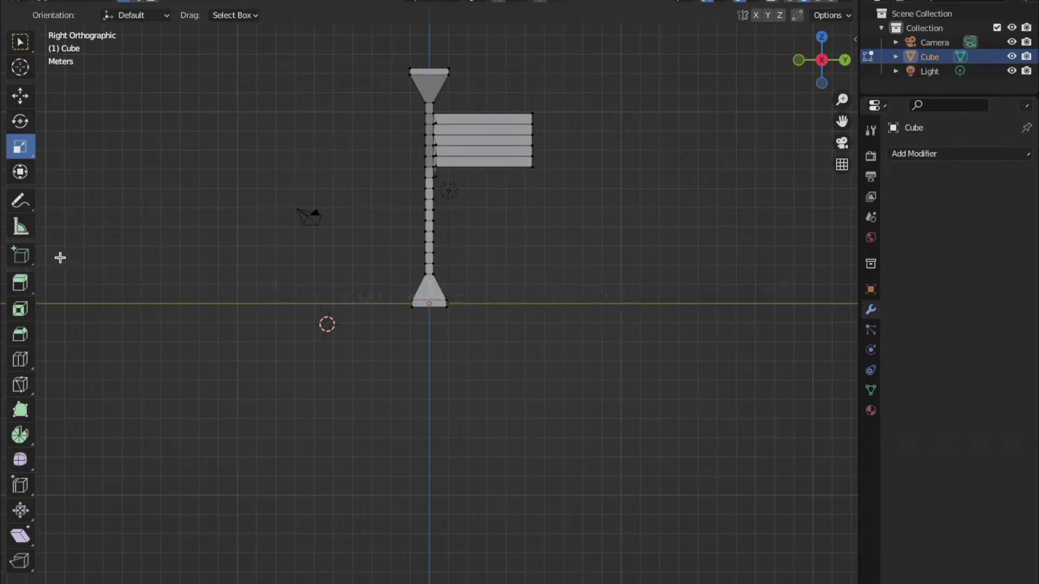
{"action": "left_click", "coordinate": [21, 360]}
{"action": "left_click", "coordinate": [476, 140]}
{"action": "right_click", "coordinate": [458, 139]}
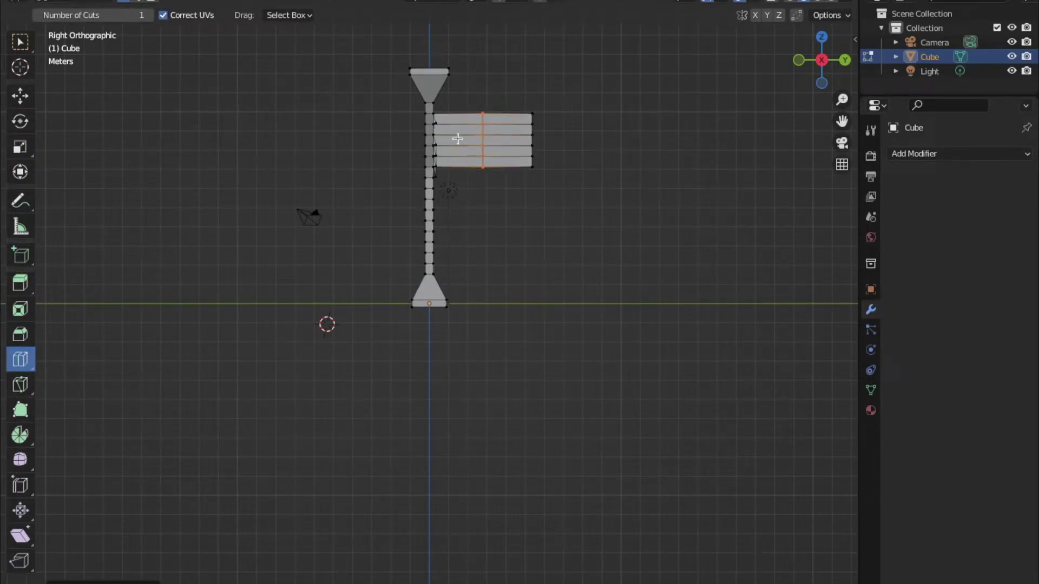
{"action": "left_click", "coordinate": [457, 139]}
{"action": "right_click", "coordinate": [460, 139]}
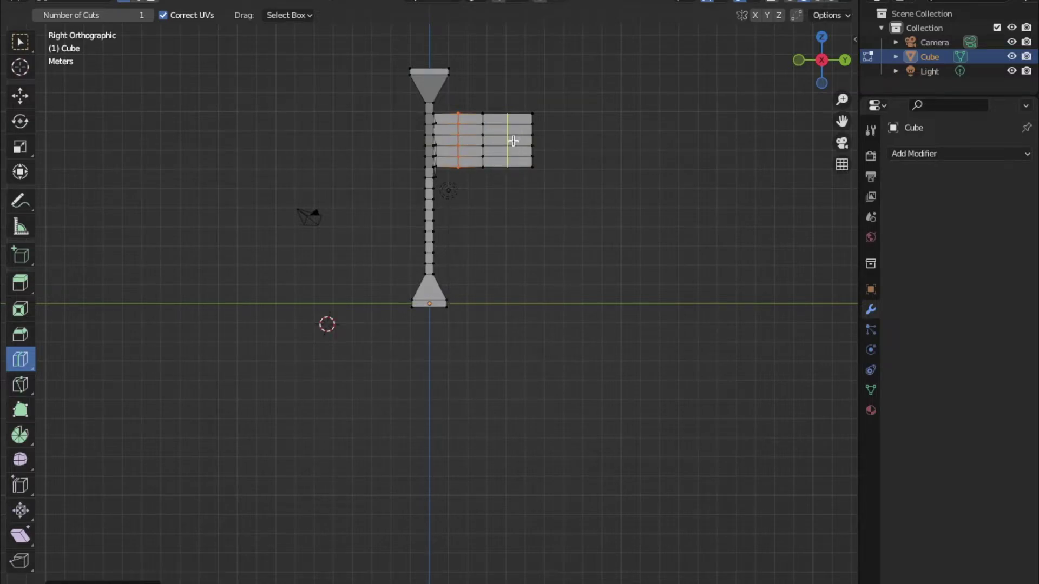
{"action": "left_click", "coordinate": [511, 141]}
{"action": "right_click", "coordinate": [513, 147]}
{"action": "left_click", "coordinate": [521, 152]}
{"action": "right_click", "coordinate": [521, 152]}
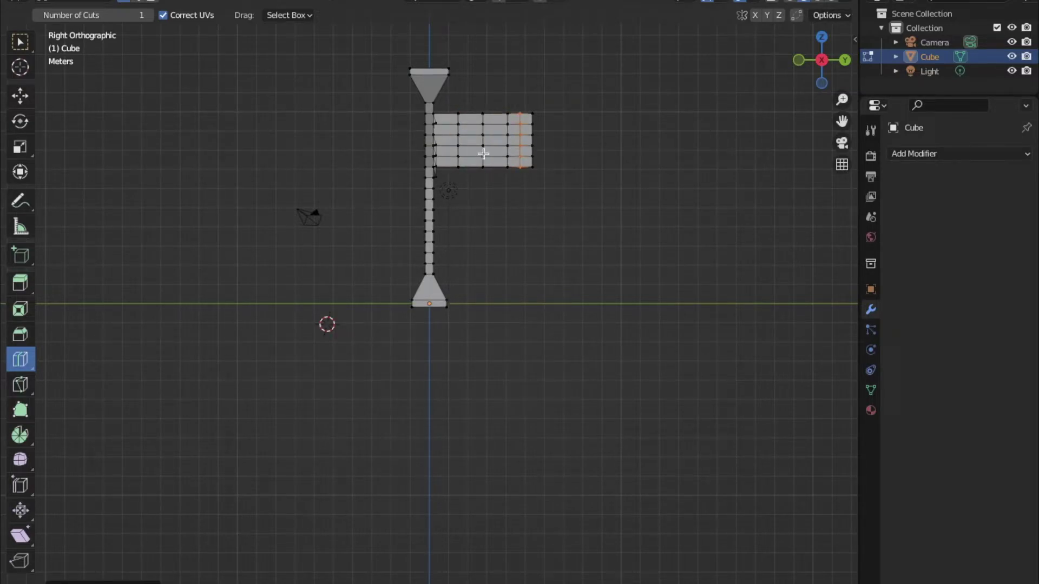
{"action": "left_click", "coordinate": [495, 153]}
{"action": "right_click", "coordinate": [497, 154]}
{"action": "left_click", "coordinate": [470, 151]}
{"action": "right_click", "coordinate": [470, 151]}
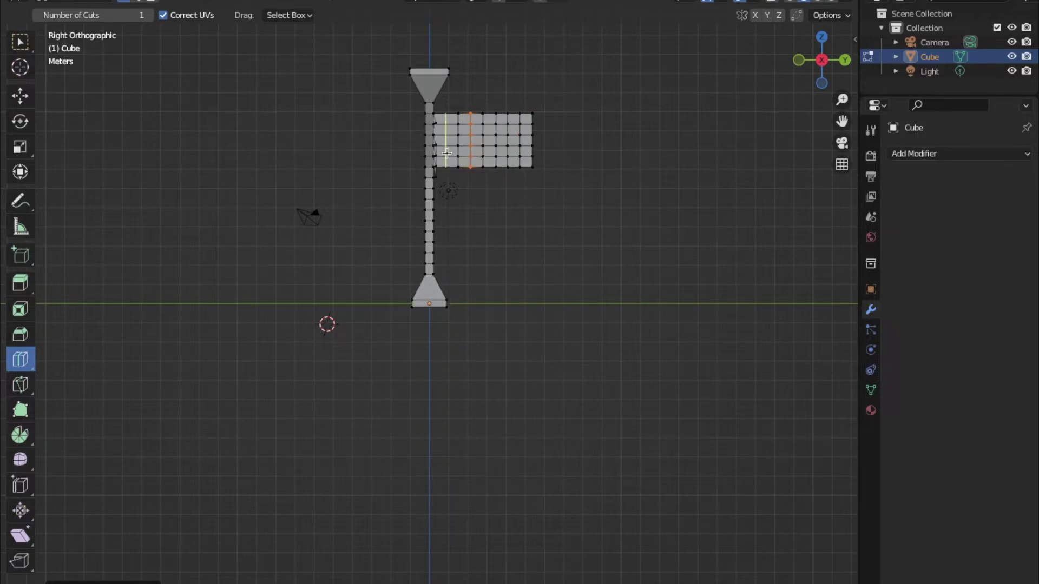
{"action": "left_click", "coordinate": [446, 151]}
{"action": "right_click", "coordinate": [446, 151]}
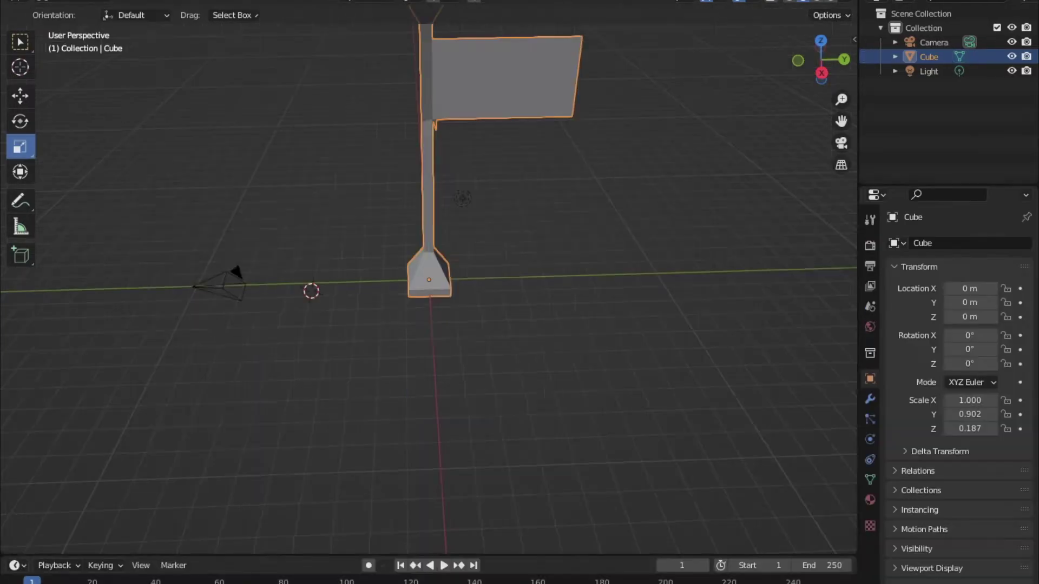
Step: Deselect the signpost and add an armature to the scene in the right orthographic view
{"action": "left_click", "coordinate": [821, 75]}
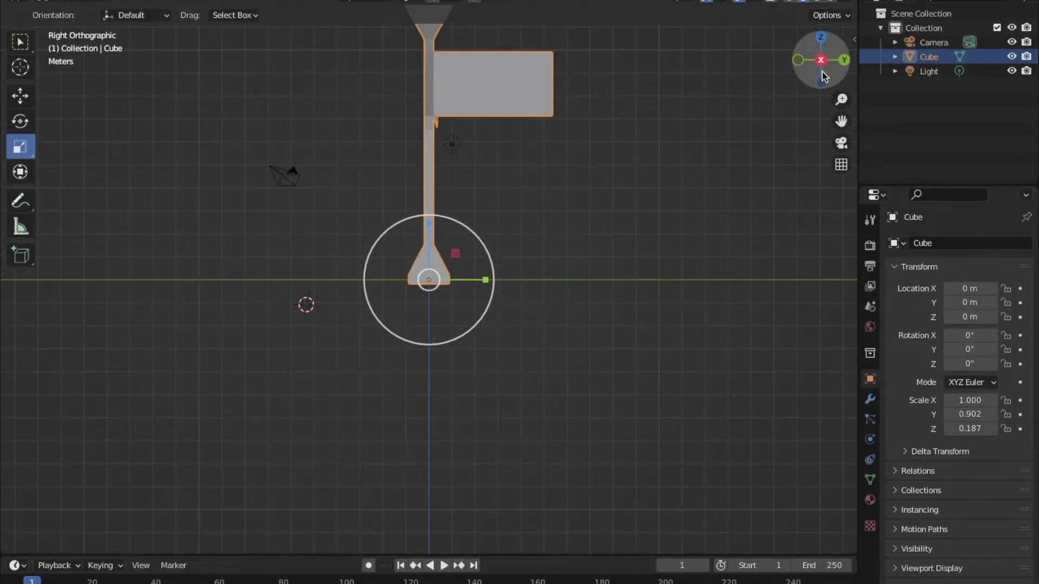
{"action": "left_click", "coordinate": [703, 172]}
{"action": "scroll", "coordinate": [767, 141], "scroll_direction": "down", "scroll_amount": 2}
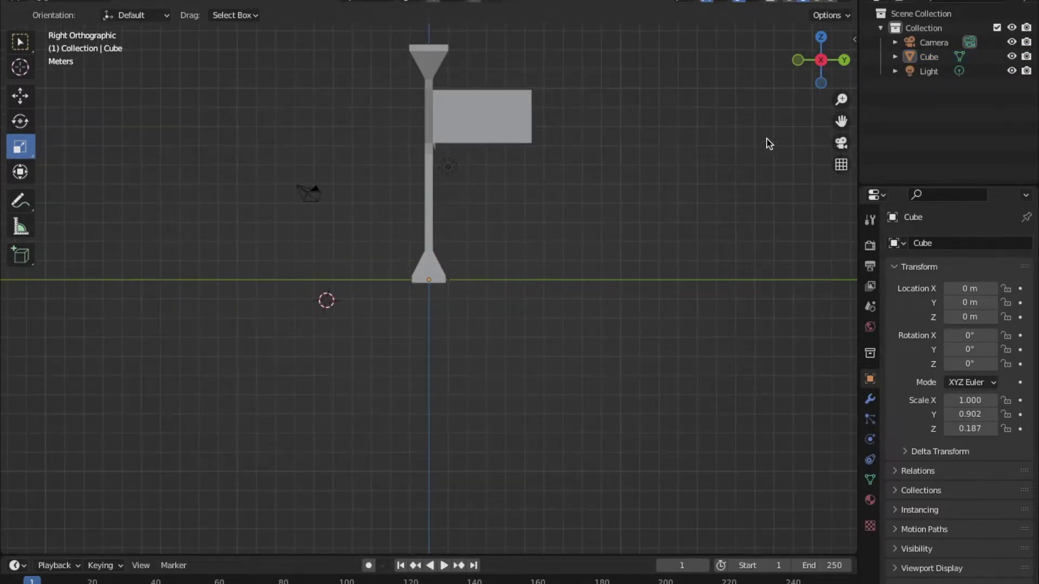
{"action": "left_click", "coordinate": [193, 2]}
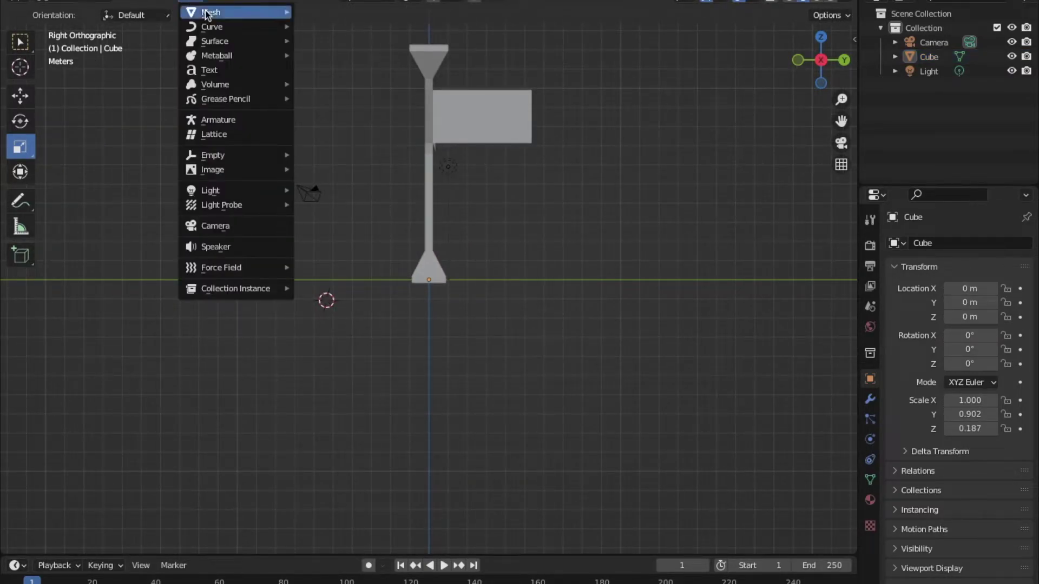
{"action": "left_click", "coordinate": [215, 121]}
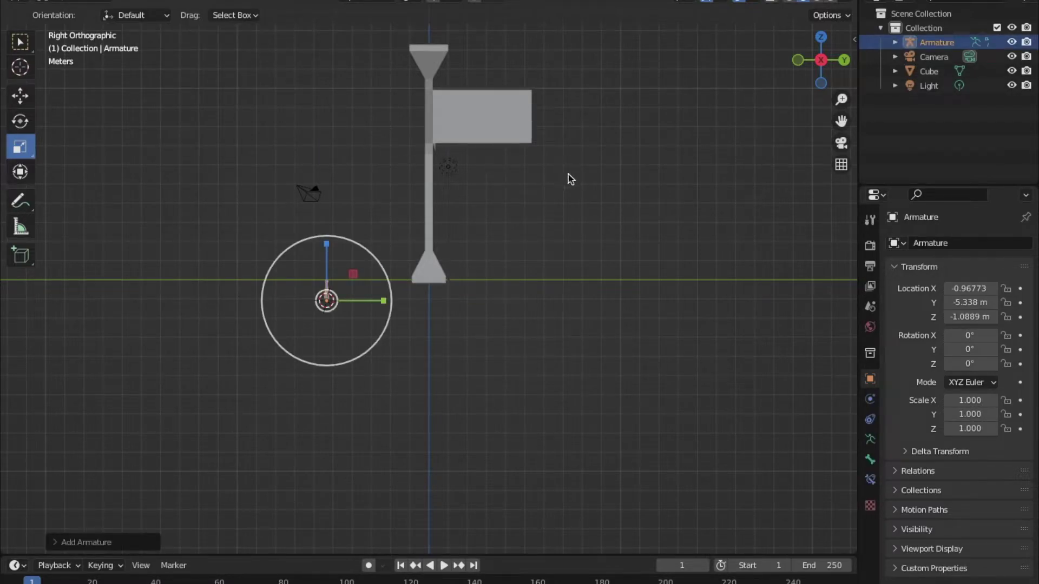
Step: Move the armature to about Y 0.04 m and Z 8.25 m, onto the post at panel mid-height, and display it In Front
{"action": "left_click", "coordinate": [16, 94]}
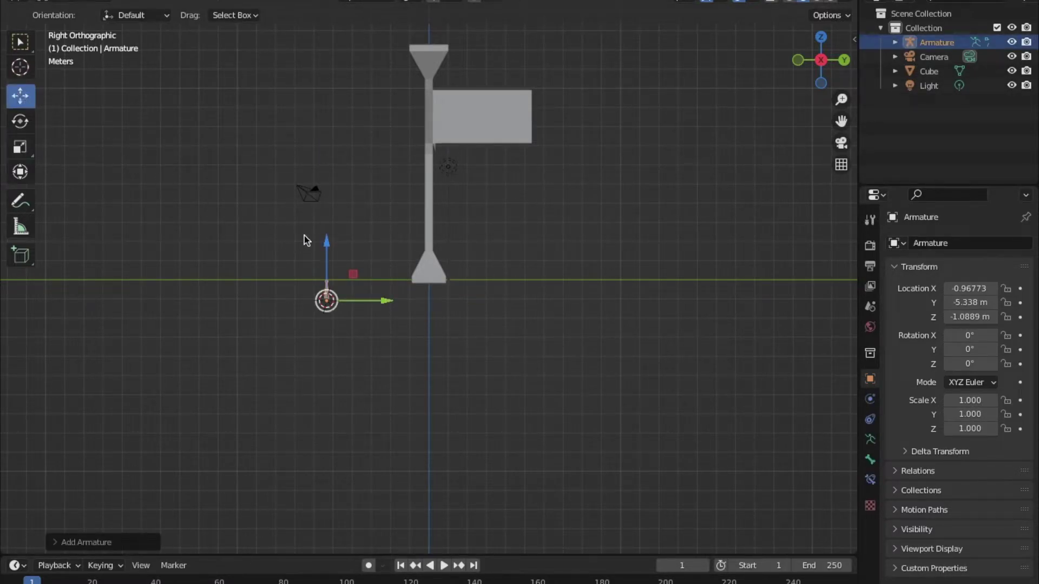
{"action": "left_click_drag", "start_coordinate": [327, 243], "coordinate": [364, 59]}
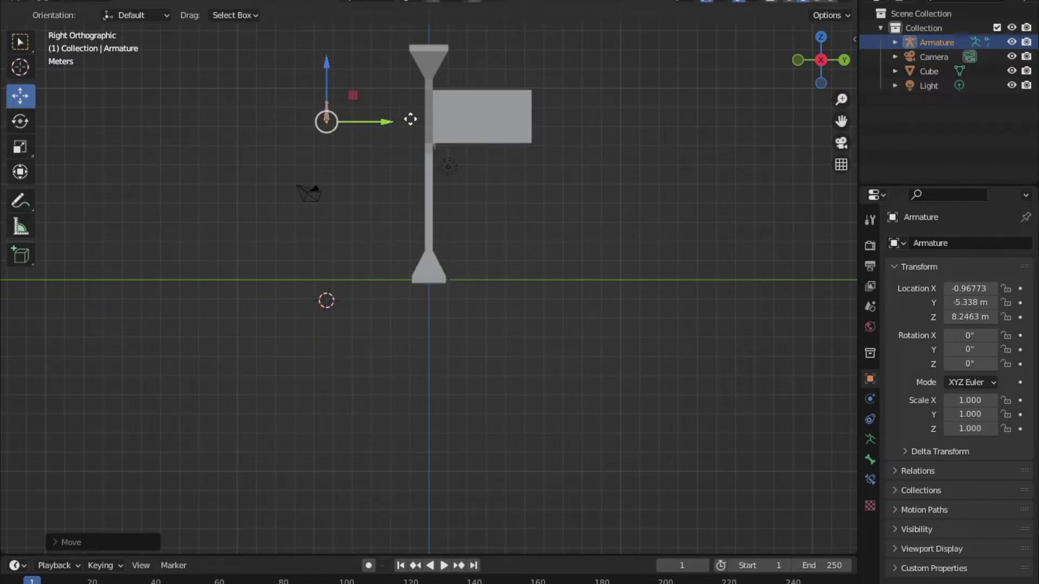
{"action": "left_click_drag", "start_coordinate": [409, 120], "coordinate": [489, 120]}
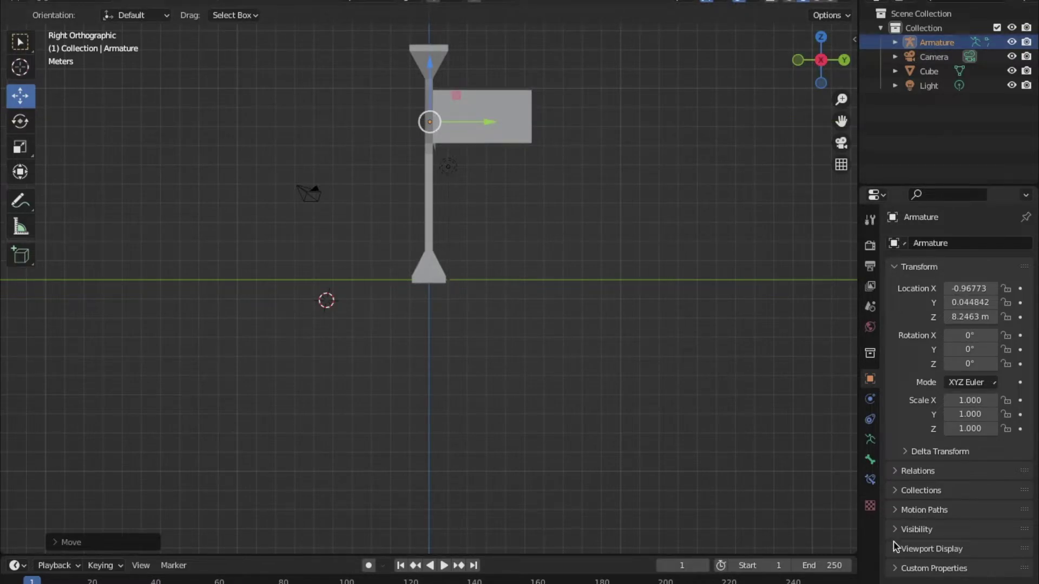
{"action": "scroll", "coordinate": [914, 537], "scroll_direction": "down", "scroll_amount": 3}
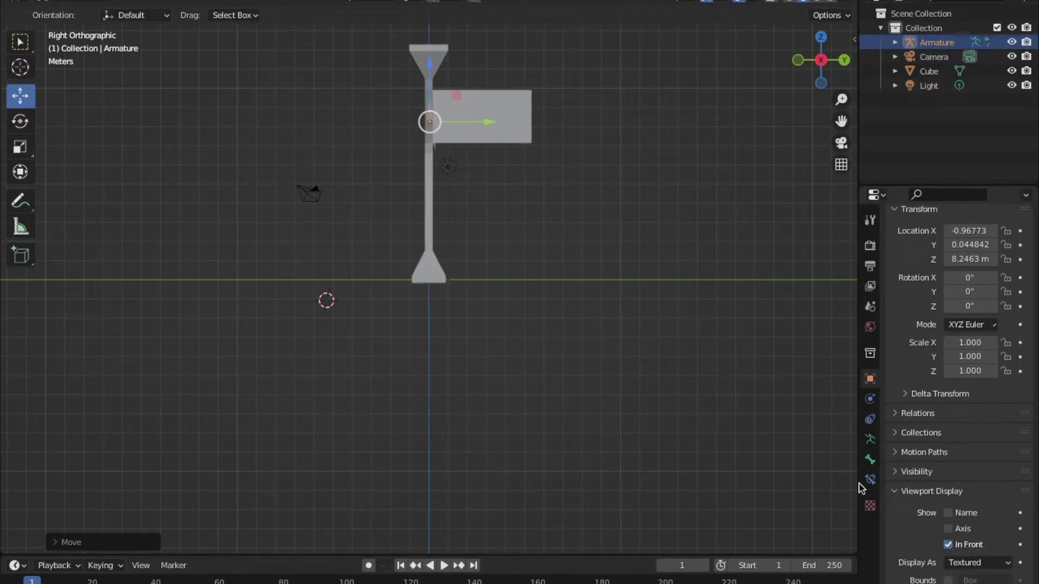
Step: Rotate the armature about X to about -91.8° so its bone points along the sign panel
{"action": "left_click", "coordinate": [20, 119]}
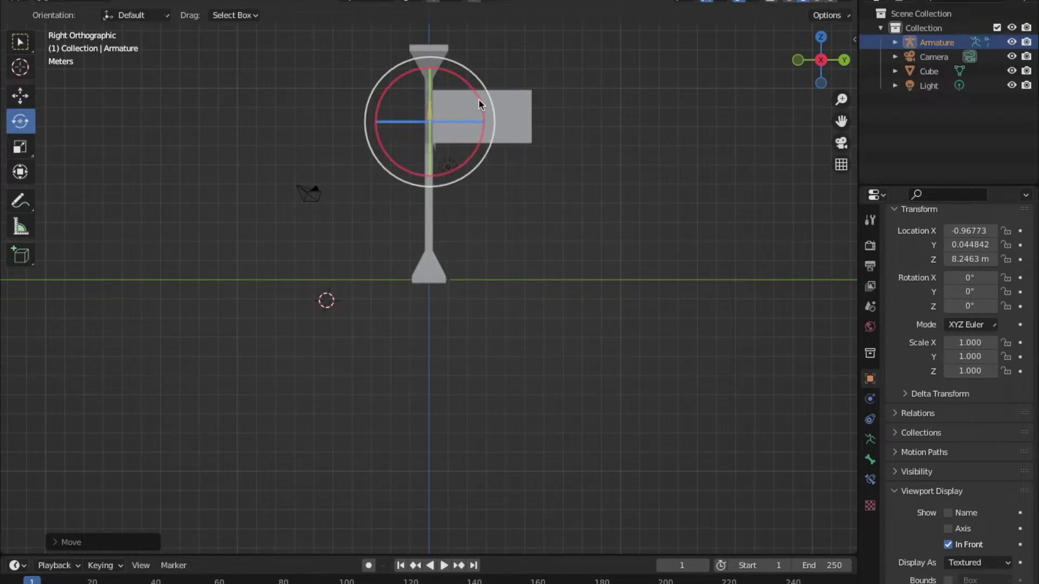
{"action": "left_click_drag", "start_coordinate": [480, 104], "coordinate": [507, 125]}
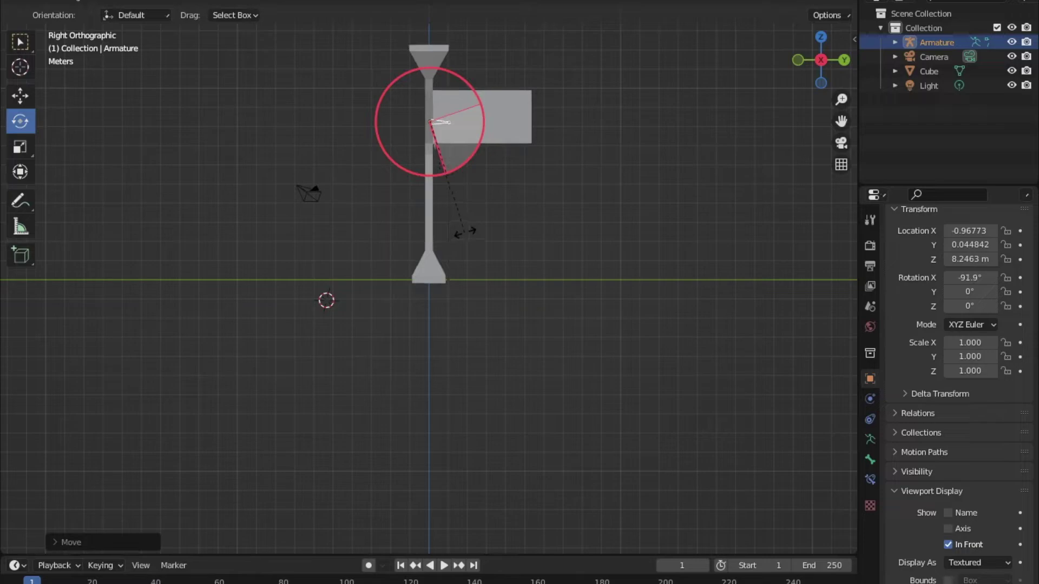
{"action": "left_click_drag", "start_coordinate": [466, 231], "coordinate": [466, 232]}
{"action": "left_click", "coordinate": [447, 126]}
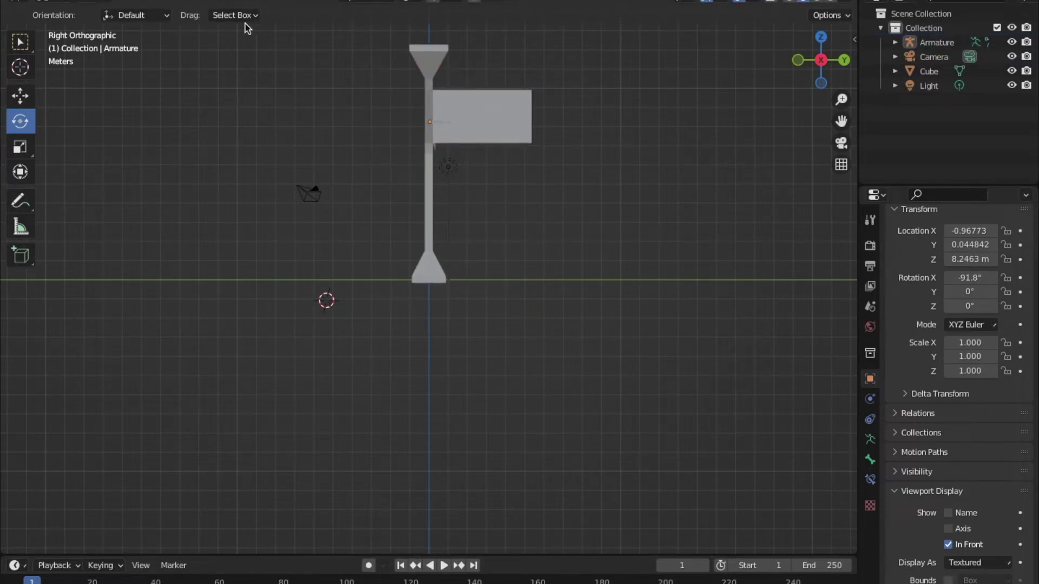
Step: Extrude a chain of bones in Edit Mode from the first bone's tip to the panel's outer edge, and return to Object Mode
{"action": "left_click", "coordinate": [94, 3]}
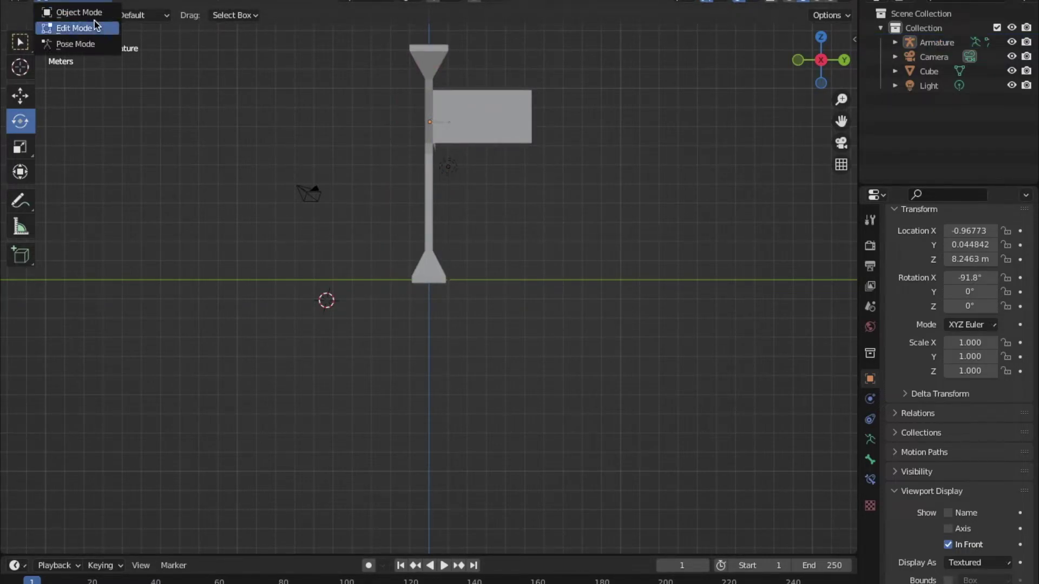
{"action": "left_click", "coordinate": [94, 25]}
{"action": "scroll", "coordinate": [487, 108], "scroll_direction": "up", "scroll_amount": 1}
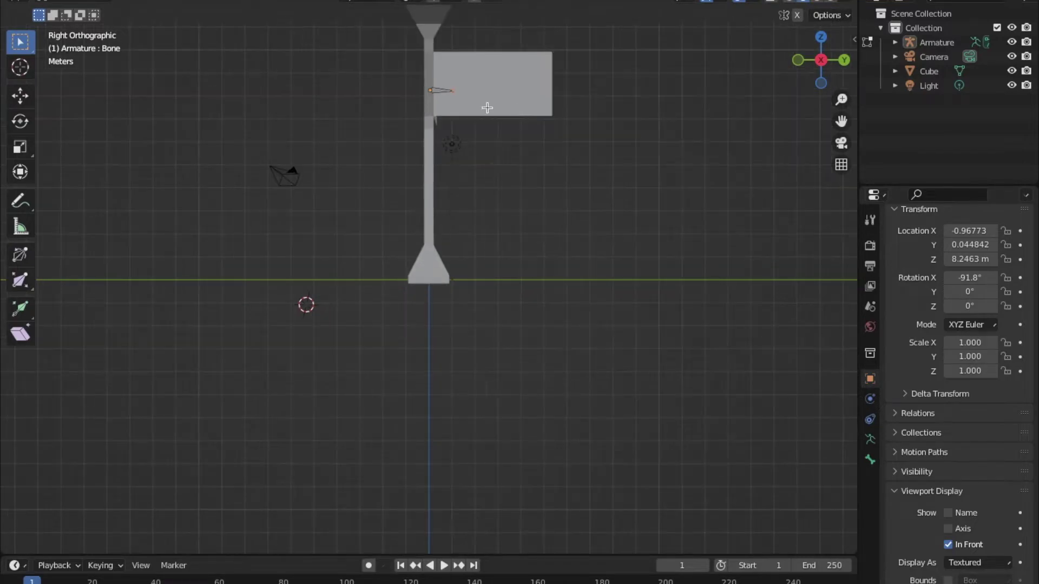
{"action": "scroll", "coordinate": [511, 78], "scroll_direction": "down", "scroll_amount": 1}
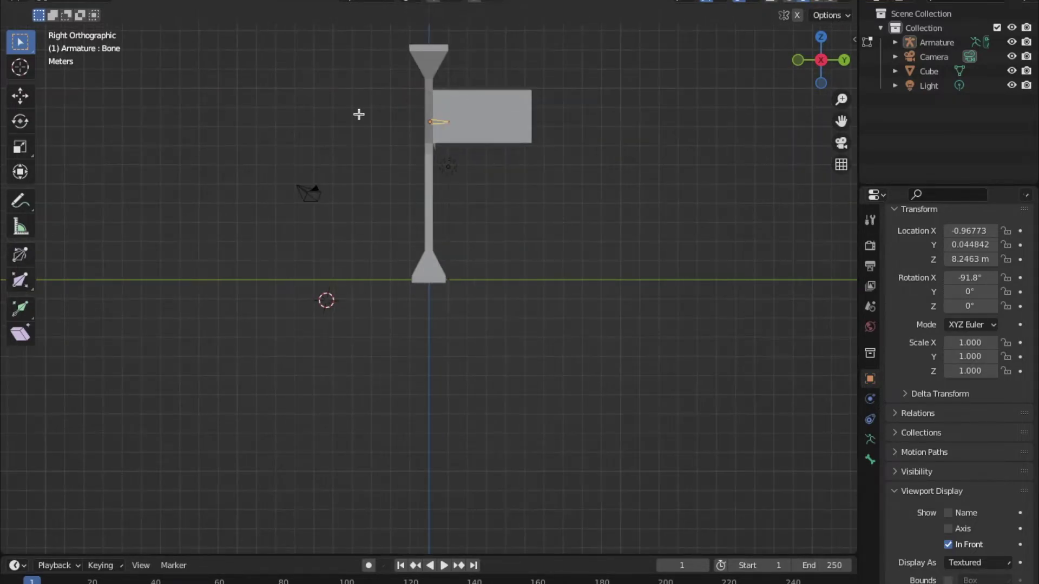
{"action": "left_click", "coordinate": [34, 310]}
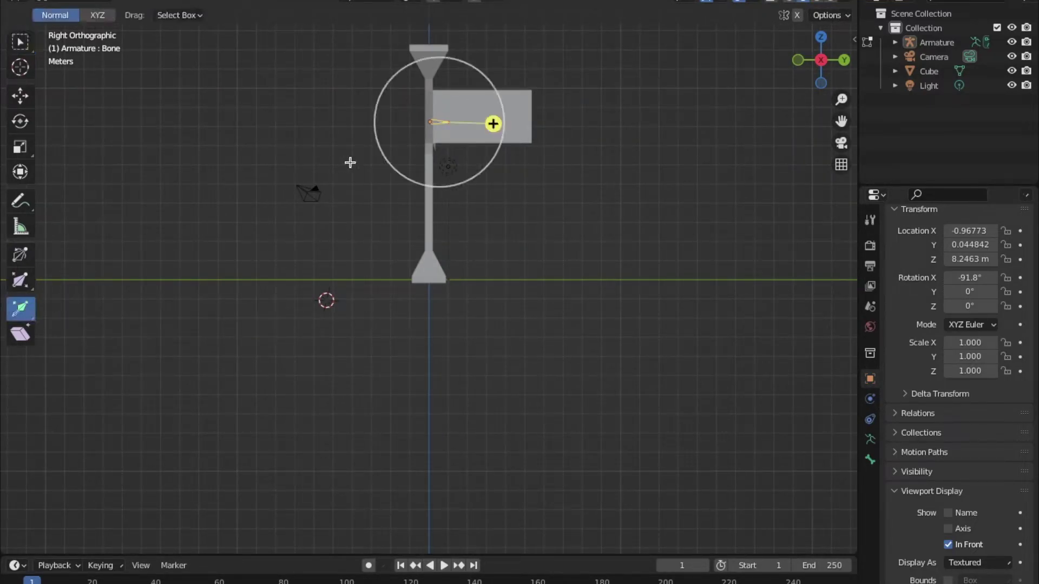
{"action": "left_click_drag", "start_coordinate": [512, 123], "coordinate": [592, 130]}
{"action": "left_click", "coordinate": [607, 95]}
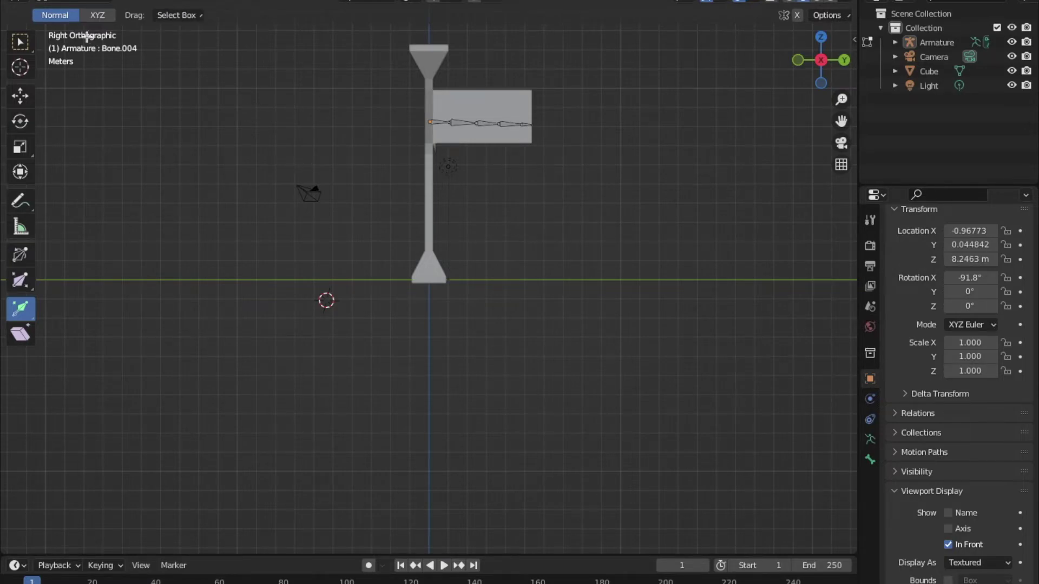
{"action": "left_click", "coordinate": [85, 1]}
{"action": "left_click", "coordinate": [65, 11]}
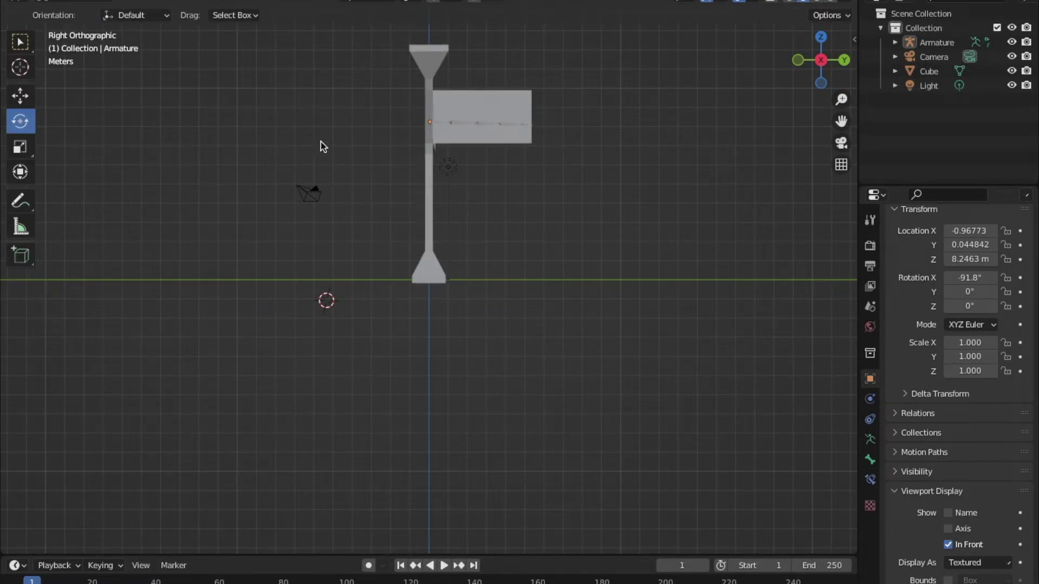
Step: Select all objects and parent them to the armature with automatic weights
{"action": "key", "text": "a"}
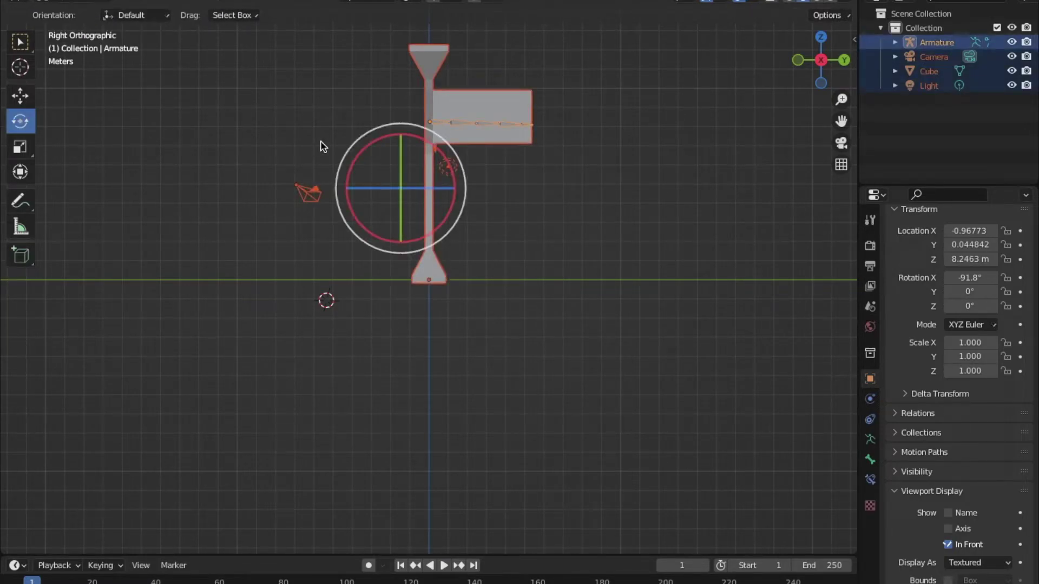
{"action": "right_click", "coordinate": [430, 107]}
{"action": "mouse_move", "coordinate": [426, 264]}
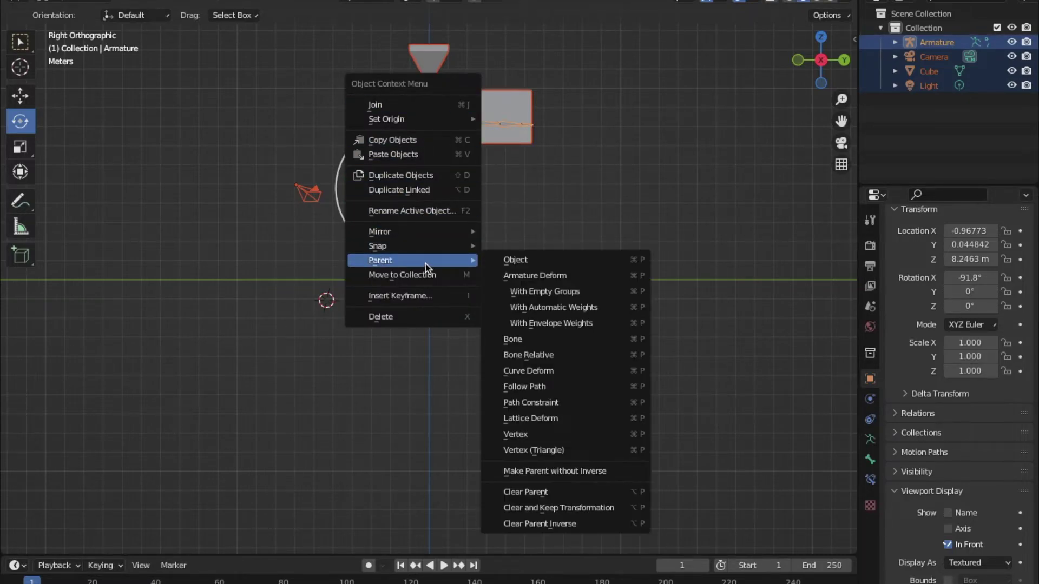
{"action": "left_click", "coordinate": [587, 307]}
{"action": "left_click", "coordinate": [563, 212]}
{"action": "scroll", "coordinate": [573, 199], "scroll_direction": "down", "scroll_amount": 2}
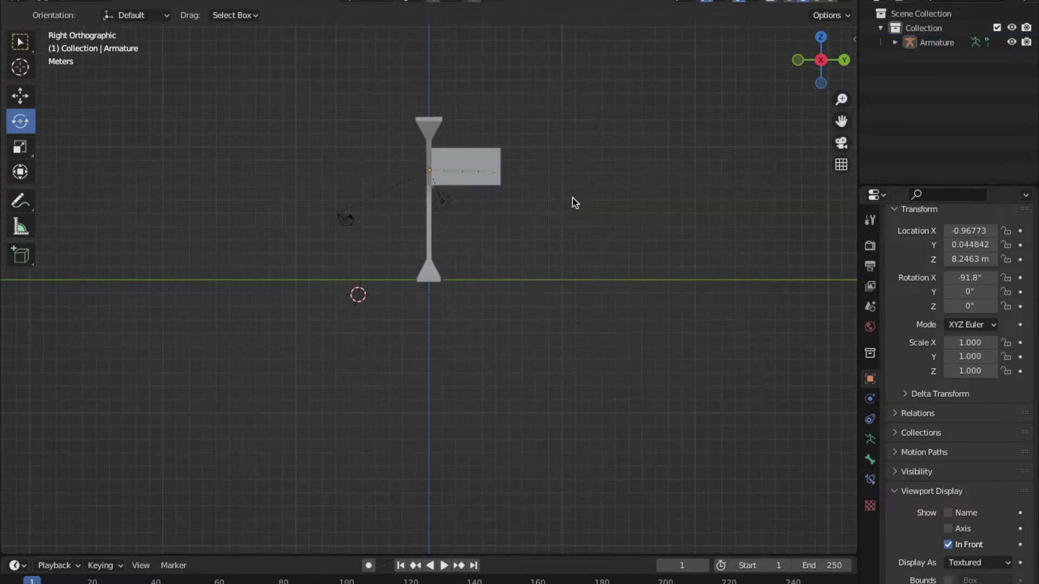
{"action": "left_click_drag", "start_coordinate": [820, 60], "coordinate": [672, 155]}
{"action": "scroll", "coordinate": [672, 155], "scroll_direction": "up", "scroll_amount": 4}
{"action": "scroll", "coordinate": [265, 81], "scroll_direction": "down", "scroll_amount": 1}
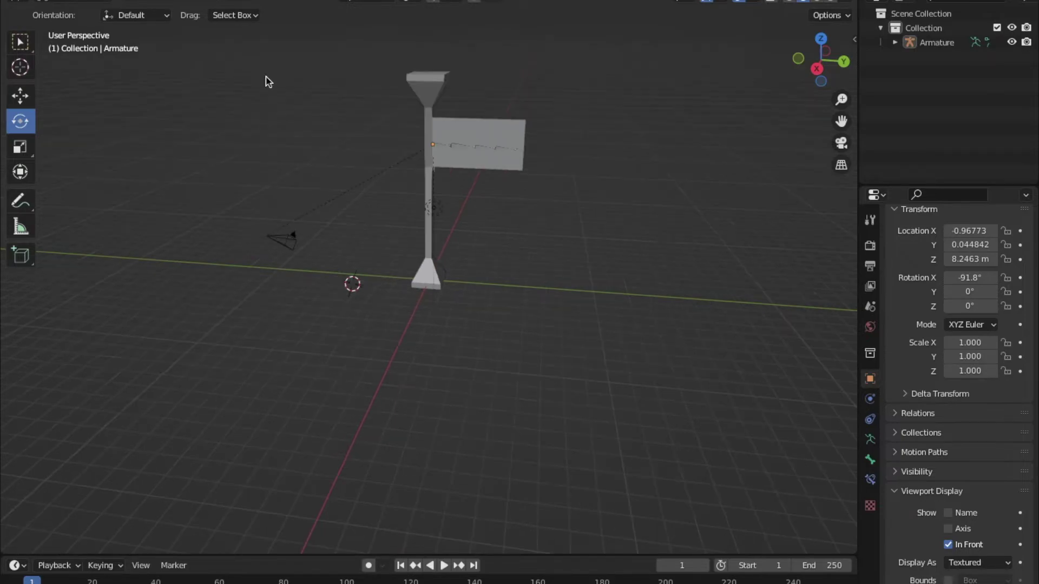
Step: Switch the armature to Pose Mode, try rotating the second bone of the chain and undo the rotation
{"action": "left_click", "coordinate": [81, 3]}
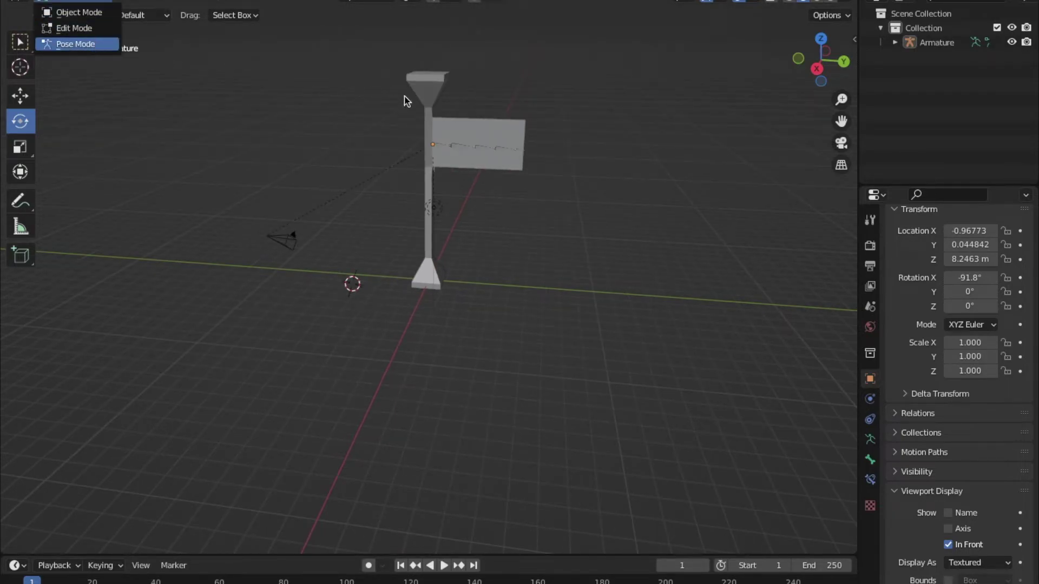
{"action": "key", "text": "Return"}
{"action": "scroll", "coordinate": [597, 122], "scroll_direction": "down", "scroll_amount": 1}
{"action": "scroll", "coordinate": [598, 122], "scroll_direction": "up", "scroll_amount": 2}
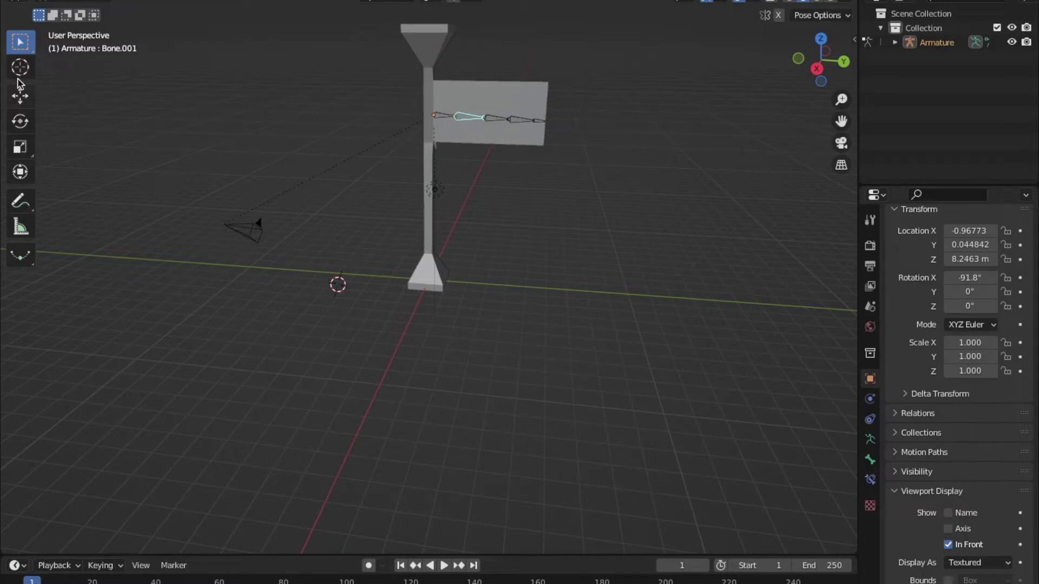
{"action": "left_click", "coordinate": [20, 121]}
{"action": "left_click_drag", "start_coordinate": [505, 96], "coordinate": [502, 80]}
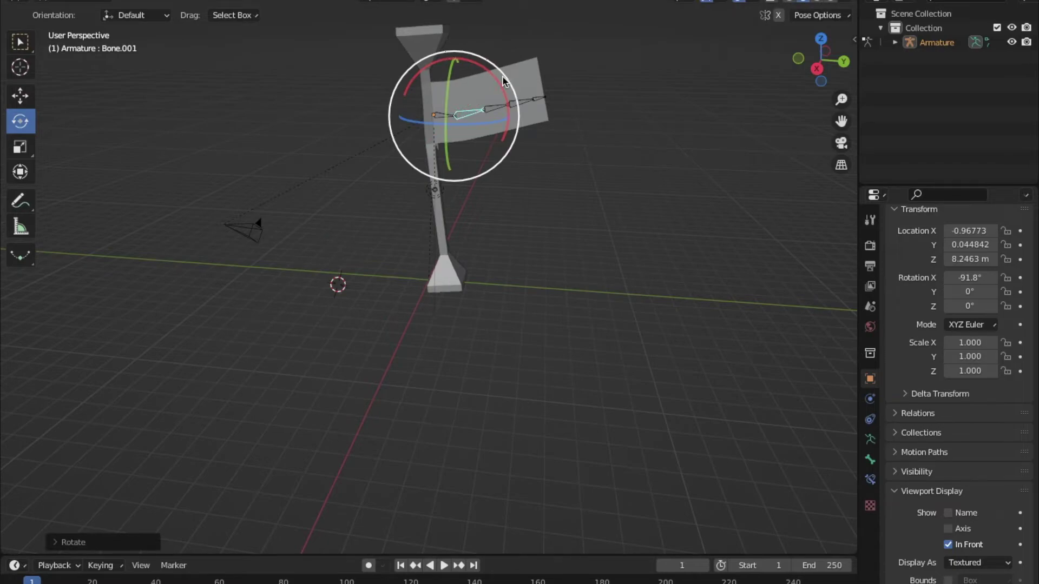
{"action": "key", "text": "ctrl+z"}
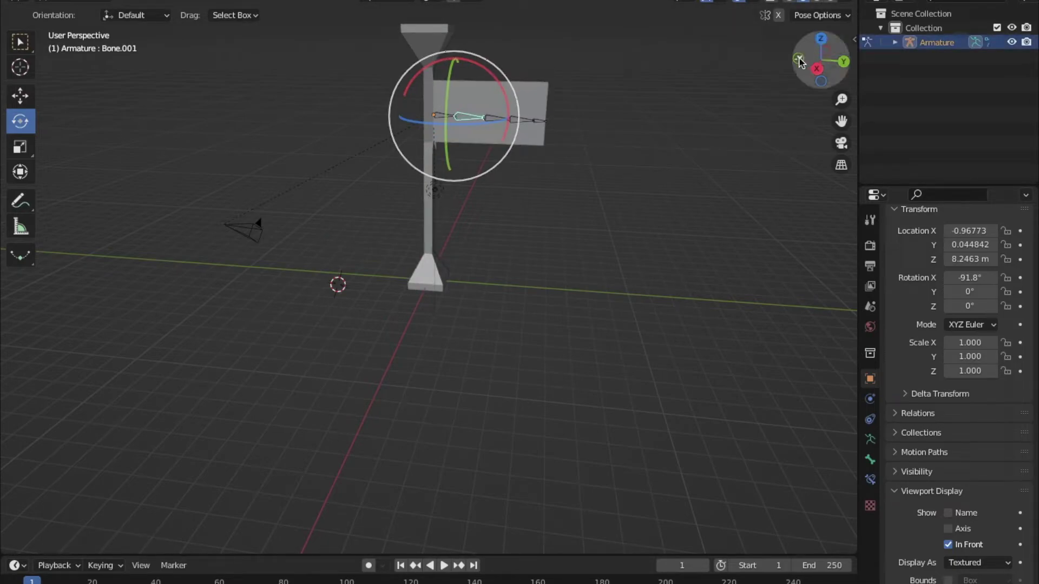
Step: Try rotating another bone of the chain viewed along the sign panel, and undo the rotation
{"action": "left_click_drag", "start_coordinate": [821, 60], "coordinate": [770, 64]}
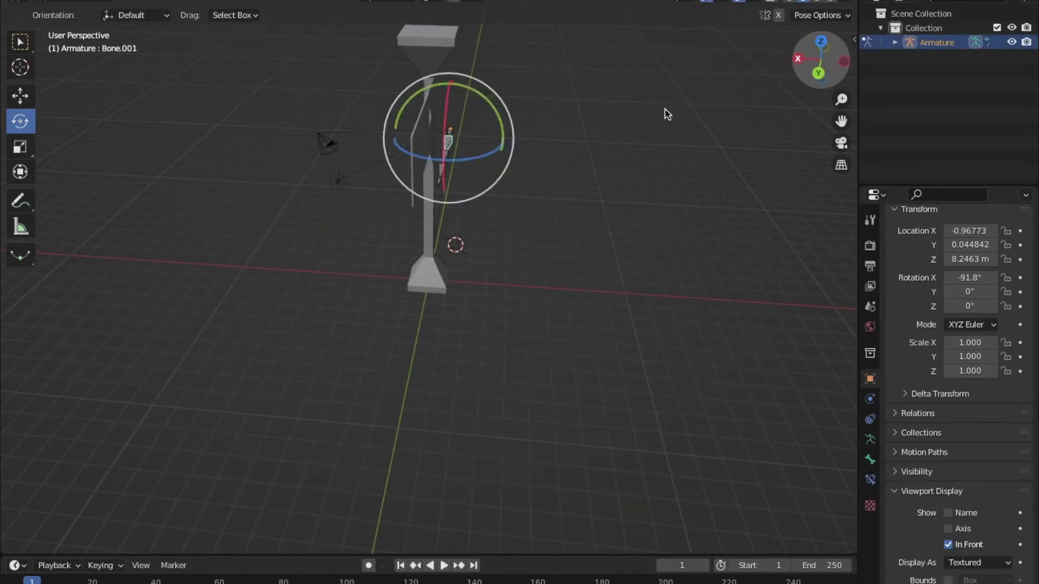
{"action": "left_click", "coordinate": [444, 171]}
{"action": "left_click_drag", "start_coordinate": [470, 185], "coordinate": [437, 188]}
{"action": "key", "text": "ctrl+z"}
Step: Undo the automatic-weights parenting and the extruded bone chain, back to the armature's single bone
{"action": "left_click_drag", "start_coordinate": [821, 59], "coordinate": [817, 38]}
{"action": "key", "text": "ctrl+z"}
{"action": "key", "text": "ctrl+z"}
{"action": "key", "text": "ctrl+z"}
{"action": "key", "text": "ctrl+z"}
{"action": "key", "text": "ctrl+z"}
{"action": "key", "text": "ctrl+z"}
{"action": "key", "text": "ctrl+z"}
{"action": "key", "text": "ctrl+z"}
Step: Move the armature's single bone along X in Edit Mode so it lies in the plane of the sign panel
{"action": "key", "text": "Tab"}
{"action": "left_click", "coordinate": [820, 45]}
{"action": "left_click", "coordinate": [822, 50]}
{"action": "left_click", "coordinate": [822, 60]}
{"action": "left_click", "coordinate": [20, 96]}
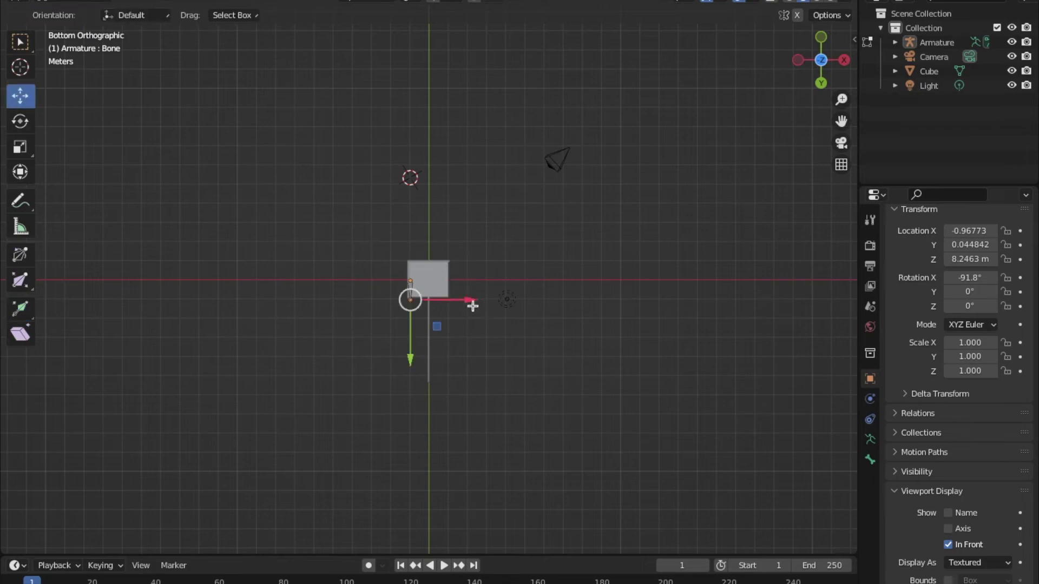
{"action": "left_click_drag", "start_coordinate": [472, 301], "coordinate": [462, 291]}
{"action": "key", "text": "ctrl+z"}
{"action": "left_click", "coordinate": [410, 291]}
{"action": "middle_click_drag", "start_coordinate": [382, 250], "coordinate": [681, 106]}
{"action": "left_click_drag", "start_coordinate": [519, 119], "coordinate": [552, 127]}
Step: Extrude a chain of bones along the sign panel to its outer edge and adjust the joint positions
{"action": "left_click", "coordinate": [816, 68]}
{"action": "left_click", "coordinate": [20, 309]}
{"action": "left_click_drag", "start_coordinate": [557, 127], "coordinate": [597, 127]}
{"action": "left_click", "coordinate": [455, 122]}
{"action": "left_click", "coordinate": [20, 96]}
{"action": "left_click_drag", "start_coordinate": [455, 88], "coordinate": [515, 121]}
{"action": "left_click", "coordinate": [477, 123]}
{"action": "left_click", "coordinate": [499, 125]}
Step: Return to Object Mode, select all objects and parent them to the armature with automatic weights
{"action": "left_click_drag", "start_coordinate": [816, 58], "coordinate": [800, 67]}
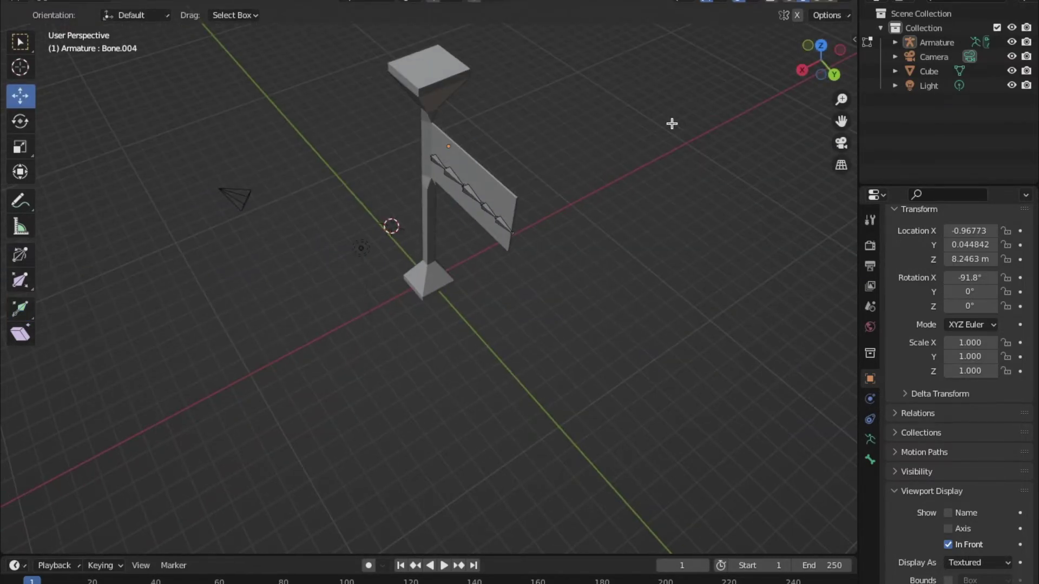
{"action": "key", "text": "Tab"}
{"action": "key", "text": "a"}
{"action": "right_click", "coordinate": [478, 176]}
{"action": "mouse_move", "coordinate": [476, 176]}
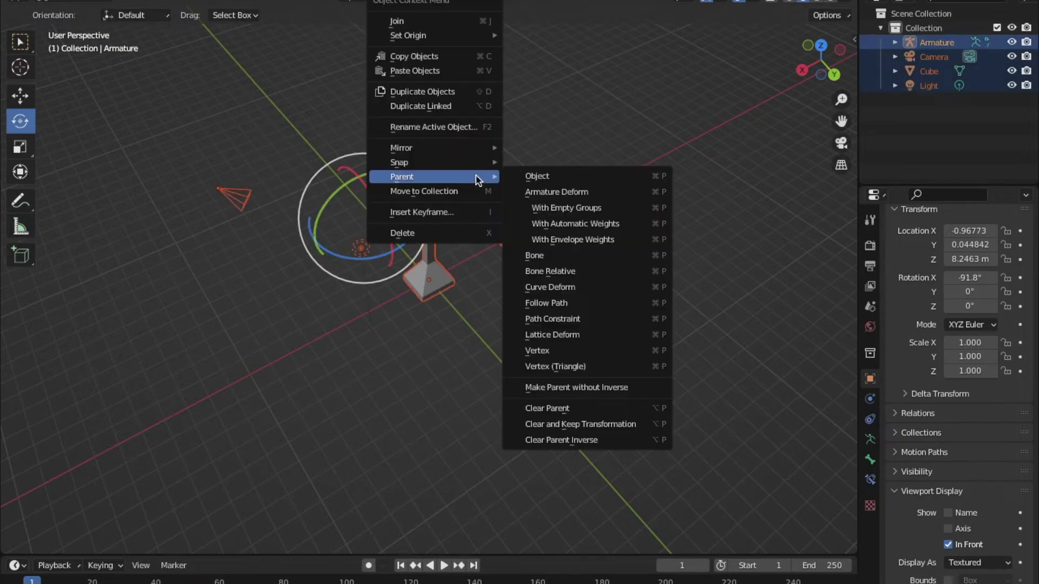
{"action": "left_click", "coordinate": [580, 222]}
{"action": "left_click", "coordinate": [657, 135]}
Step: Switch the armature to Pose Mode and test-rotate the bone near the panel's outer end, undoing the rotation
{"action": "left_click", "coordinate": [73, 1]}
{"action": "left_click", "coordinate": [83, 42]}
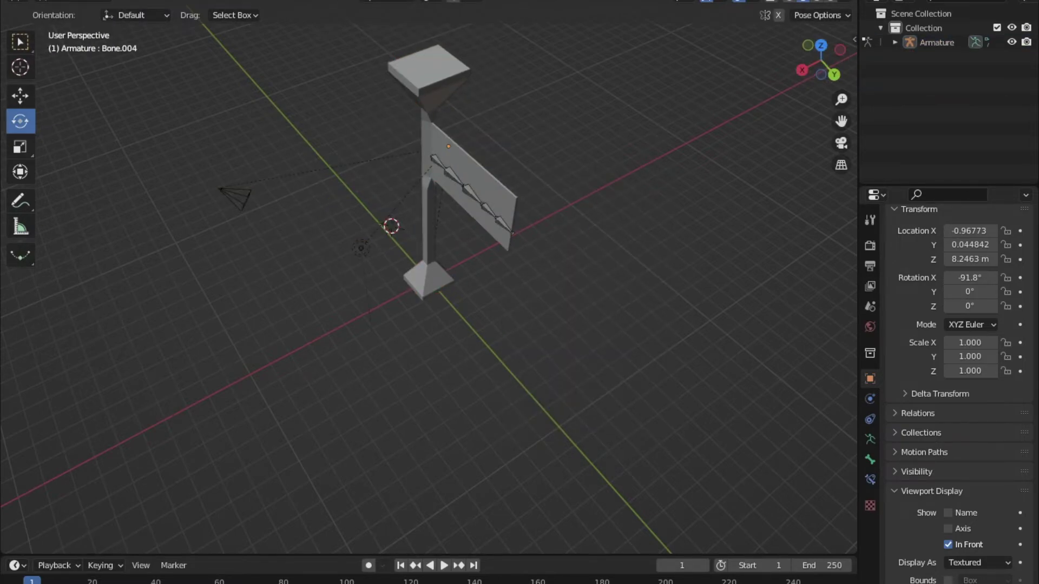
{"action": "left_click_drag", "start_coordinate": [823, 61], "coordinate": [773, 51]}
{"action": "left_click", "coordinate": [415, 160]}
{"action": "middle_click_drag", "start_coordinate": [416, 162], "coordinate": [556, 215]}
{"action": "left_click", "coordinate": [487, 168]}
{"action": "left_click_drag", "start_coordinate": [482, 190], "coordinate": [496, 180]}
{"action": "key", "text": "ctrl+z"}
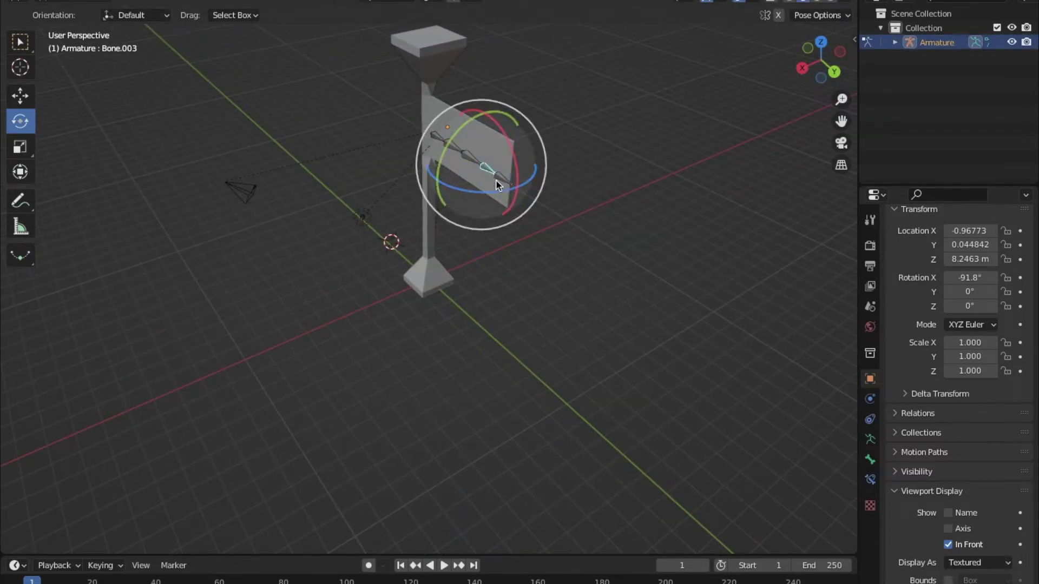
{"action": "left_click", "coordinate": [622, 135]}
Step: Export the scene as flagpole.fbx into the Blender folder on the Desktop
{"action": "left_click_drag", "start_coordinate": [822, 60], "coordinate": [847, 50]}
{"action": "middle_click_drag", "start_coordinate": [530, 184], "coordinate": [76, 71]}
{"action": "left_click", "coordinate": [30, 0]}
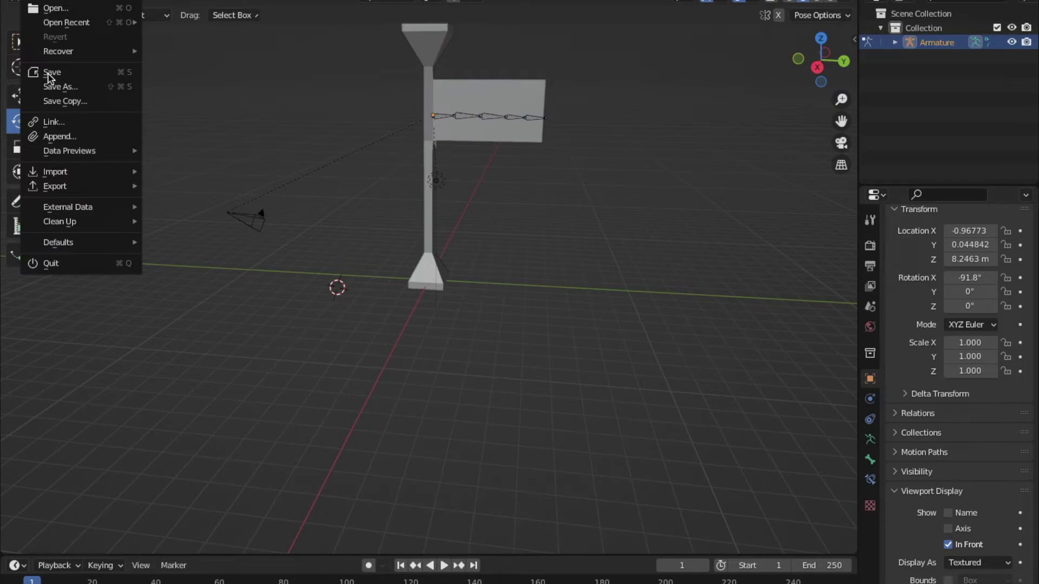
{"action": "mouse_move", "coordinate": [73, 184]}
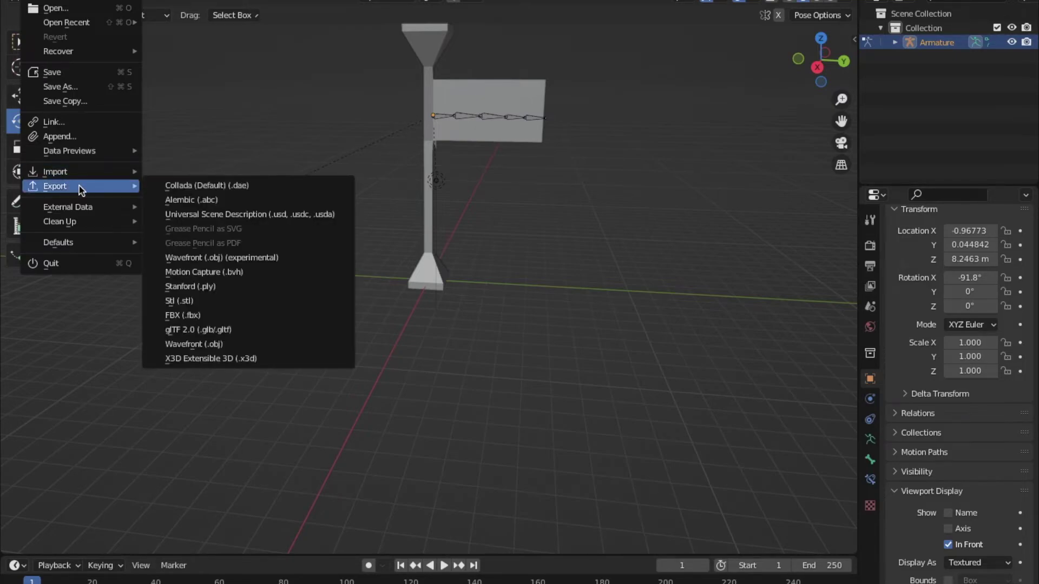
{"action": "left_click", "coordinate": [218, 317]}
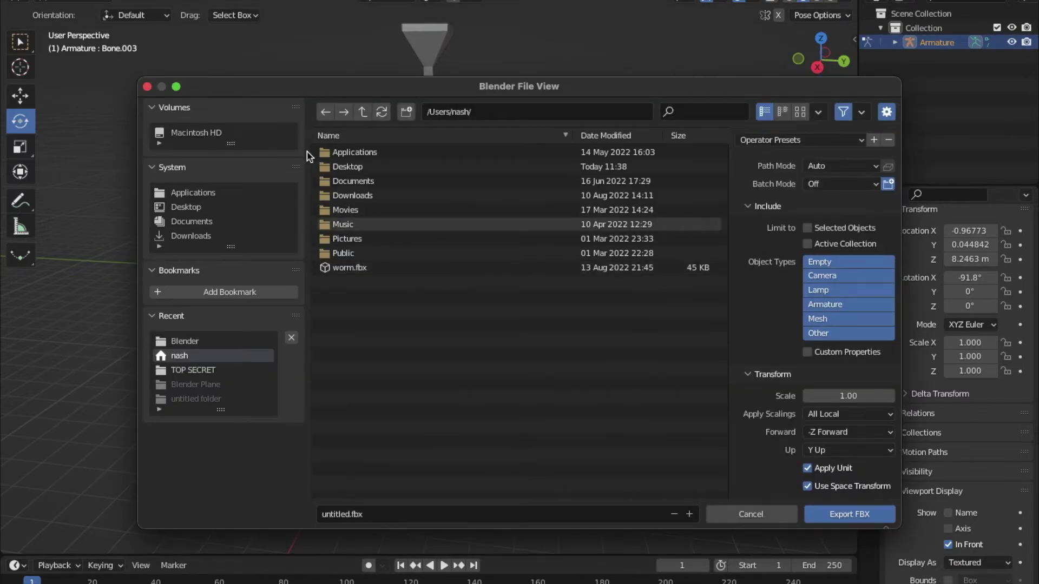
{"action": "left_click", "coordinate": [191, 205]}
{"action": "left_click", "coordinate": [368, 154]}
{"action": "left_click", "coordinate": [376, 512]}
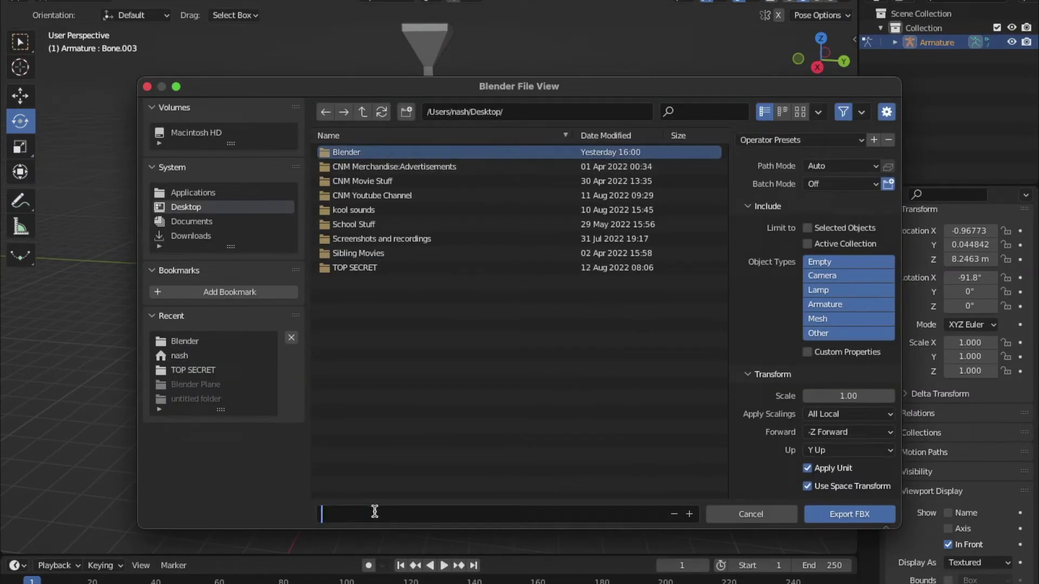
{"action": "left_click", "coordinate": [846, 516]}
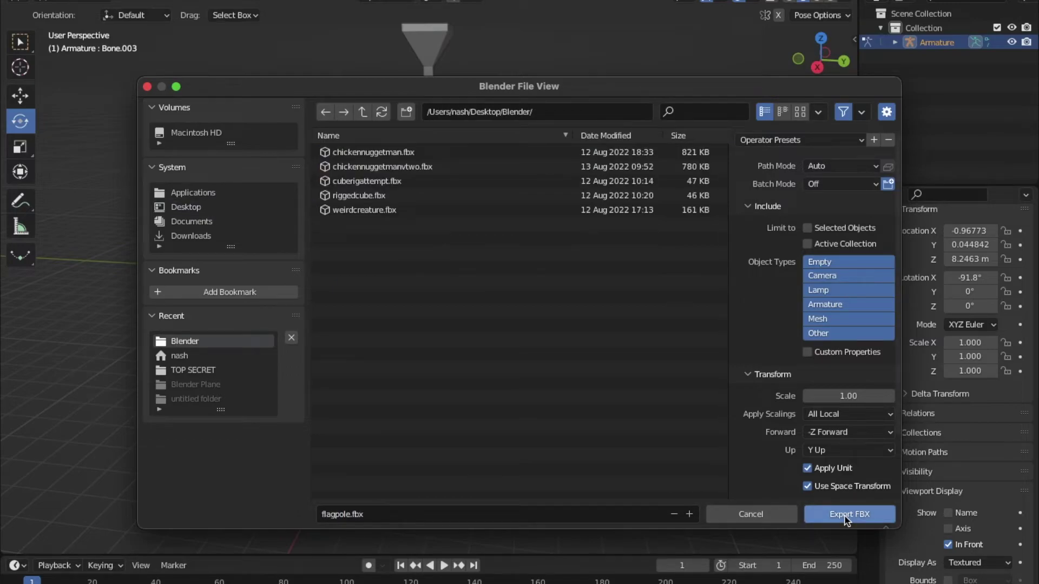
{"action": "left_click", "coordinate": [843, 517]}
Step: Save the project as flagpole.blend in the Blender folder on the Desktop
{"action": "left_click", "coordinate": [24, 2]}
{"action": "left_click", "coordinate": [72, 85]}
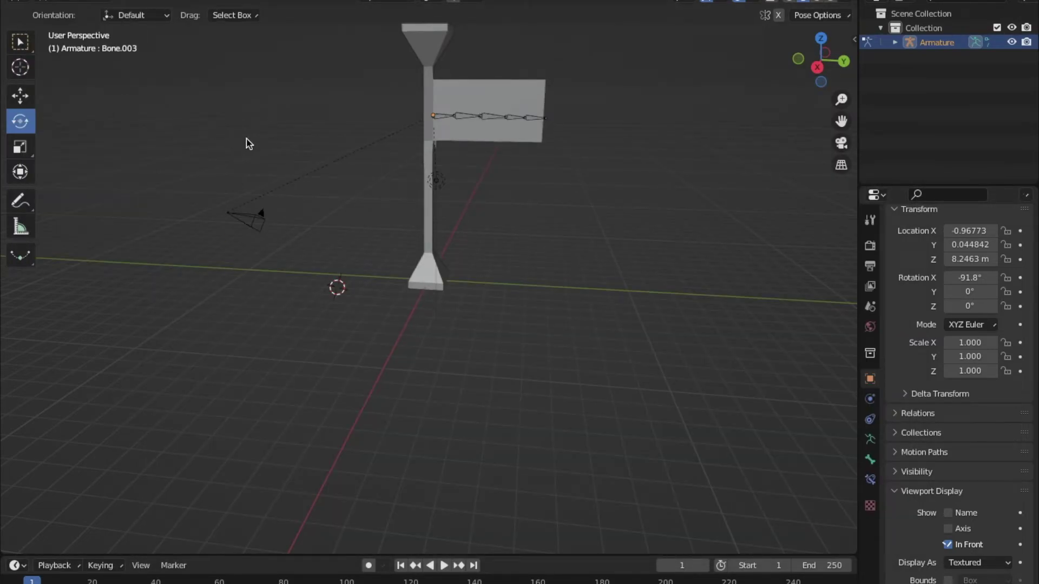
{"action": "left_click", "coordinate": [187, 208]}
{"action": "left_click", "coordinate": [386, 512]}
{"action": "key", "text": "BackSpace"}
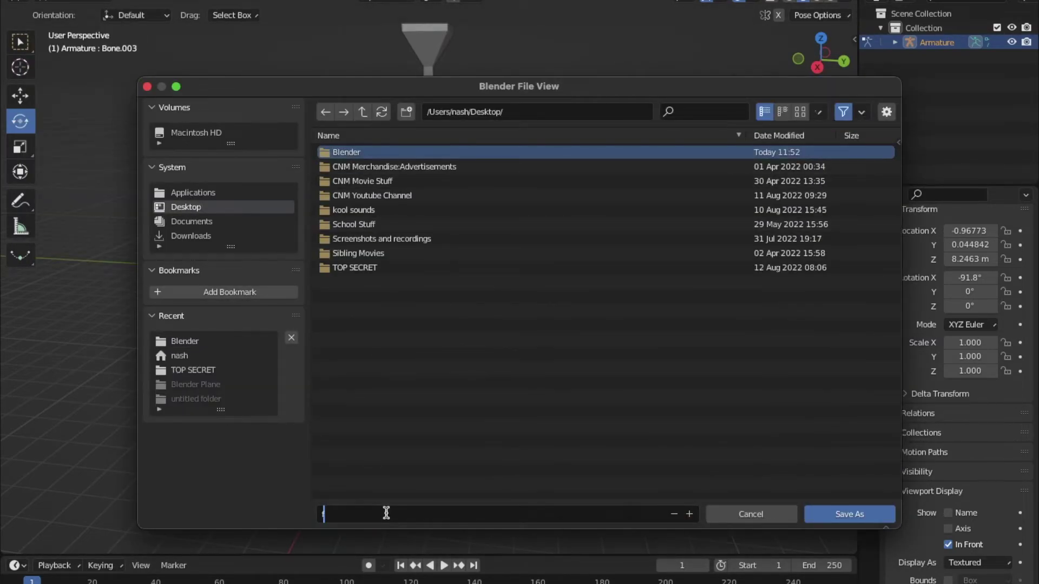
{"action": "left_click", "coordinate": [849, 514]}
{"action": "left_click", "coordinate": [849, 514]}
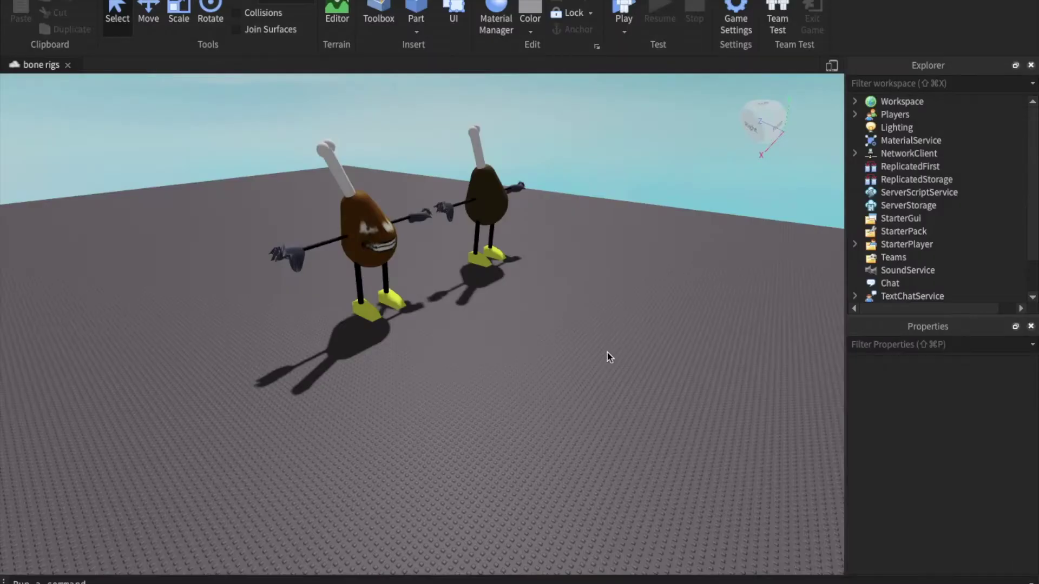
{"action": "mouse_move", "coordinate": [446, 399]}
{"action": "right_mouse_down"}
{"action": "mouse_move", "coordinate": [462, 394]}
{"action": "mouse_move", "coordinate": [438, 395]}
{"action": "right_mouse_up"}
{"action": "key", "text": "s"}
{"action": "key", "text": "s"}
{"action": "key", "text": "w"}
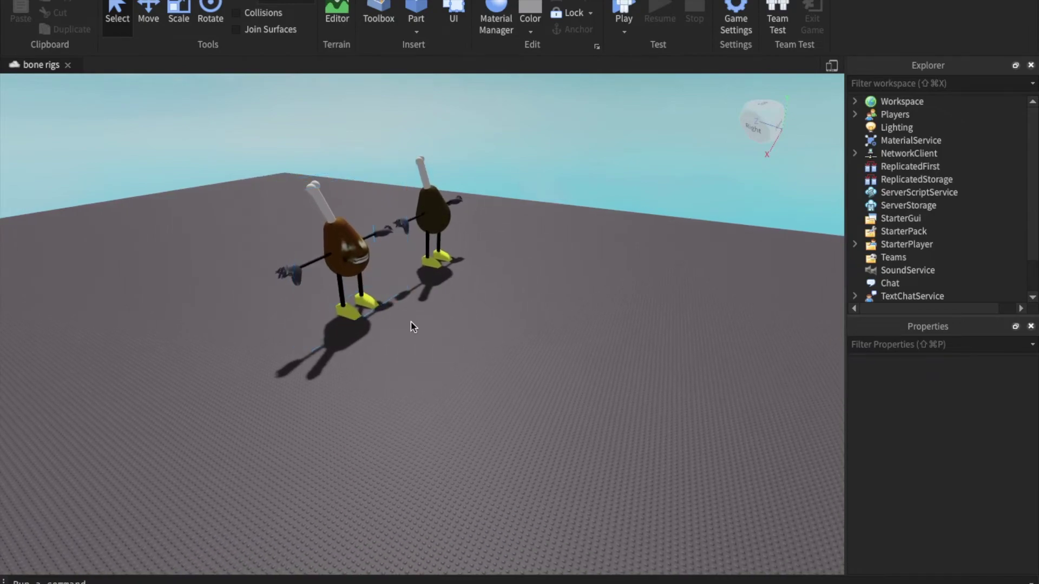
{"action": "key", "text": "s"}
{"action": "key", "text": "s"}
{"action": "key", "text": "w"}
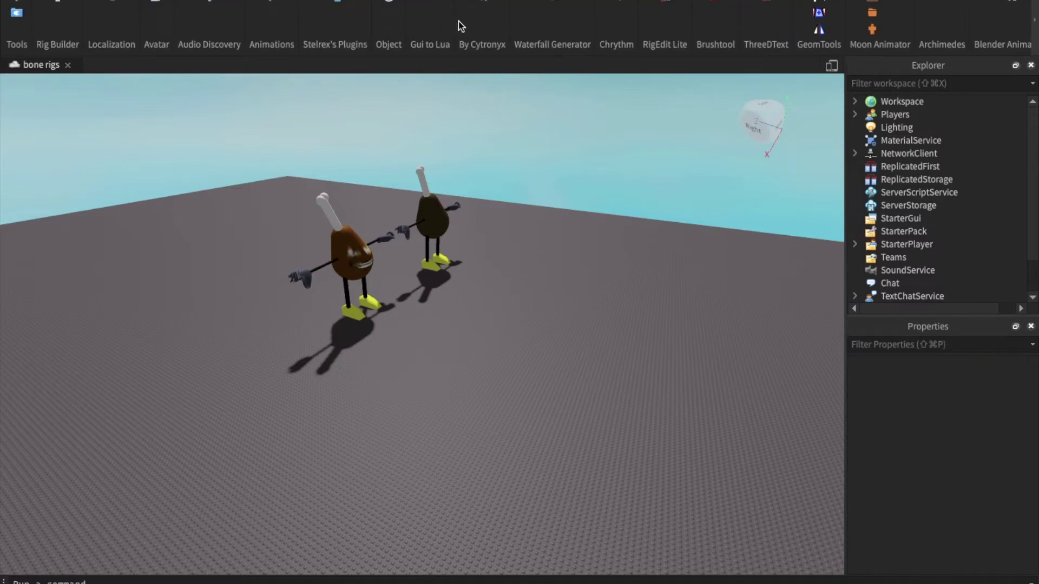
Step: Import flagpole.fbx from the Desktop's Blender folder into the Roblox Studio place as a Custom avatar
{"action": "left_click", "coordinate": [157, 5]}
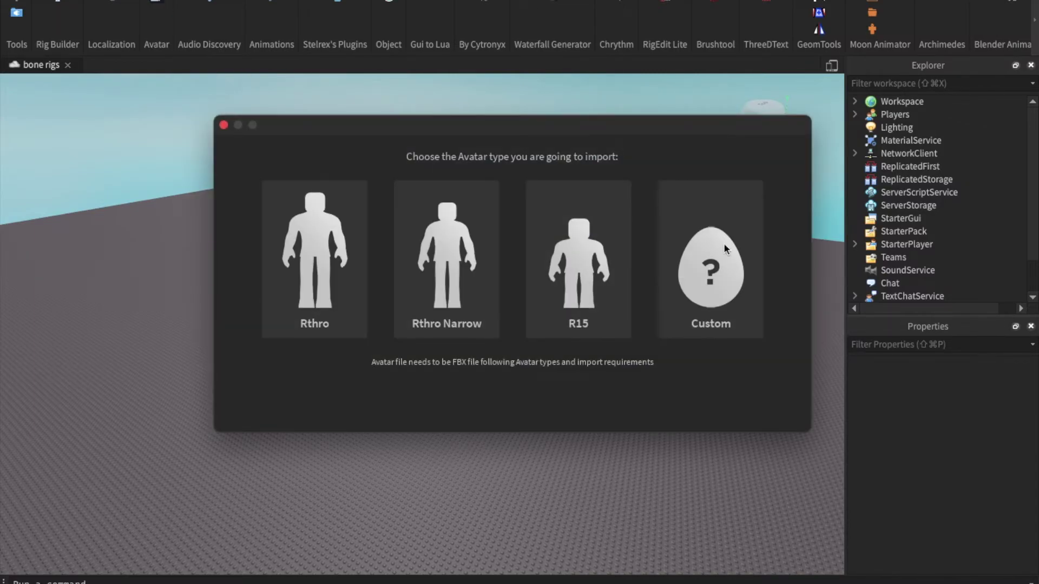
{"action": "left_click", "coordinate": [724, 246]}
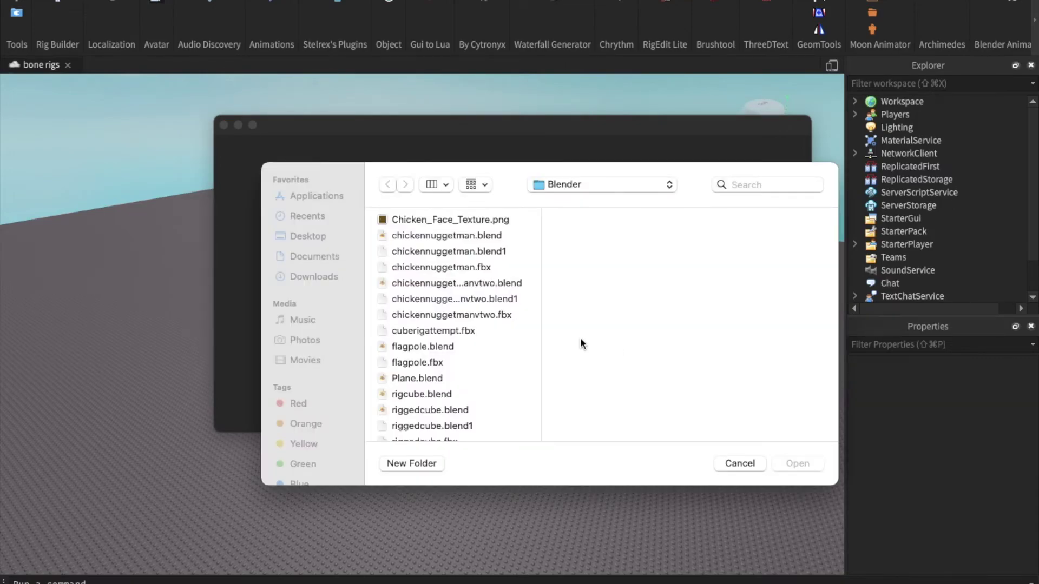
{"action": "left_click", "coordinate": [316, 234]}
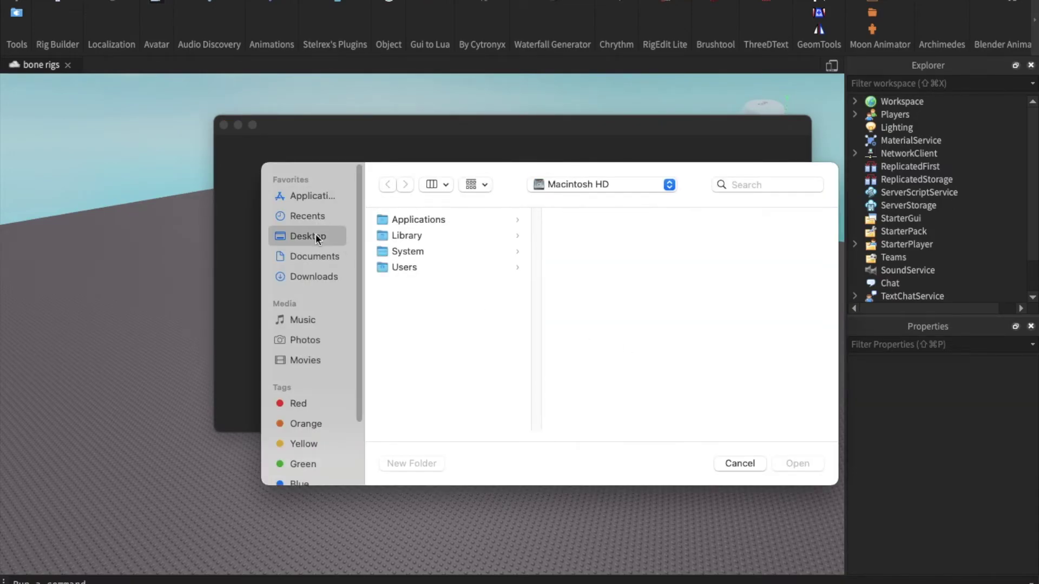
{"action": "left_click", "coordinate": [470, 223]}
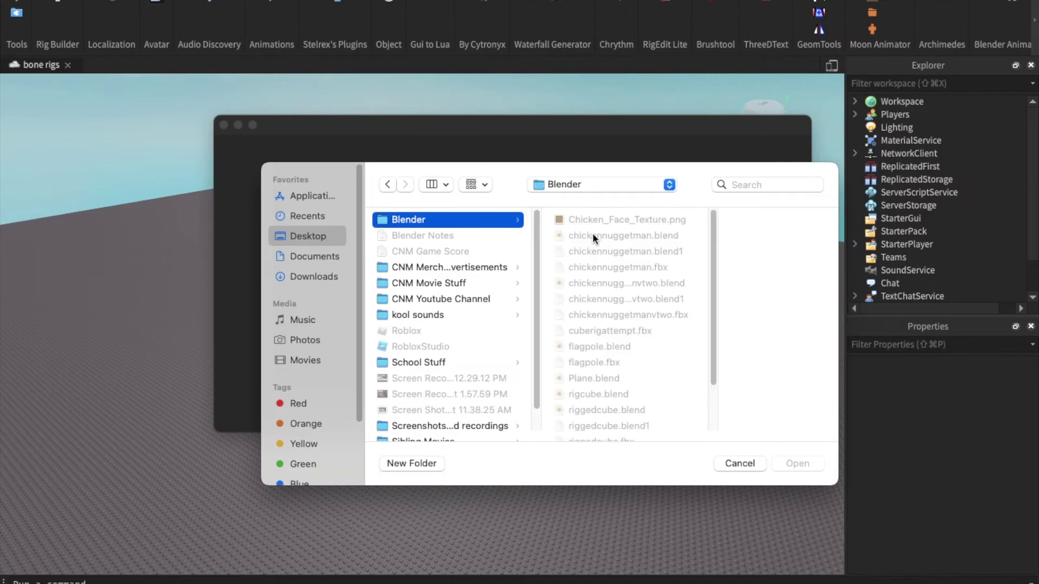
{"action": "left_click", "coordinate": [595, 362]}
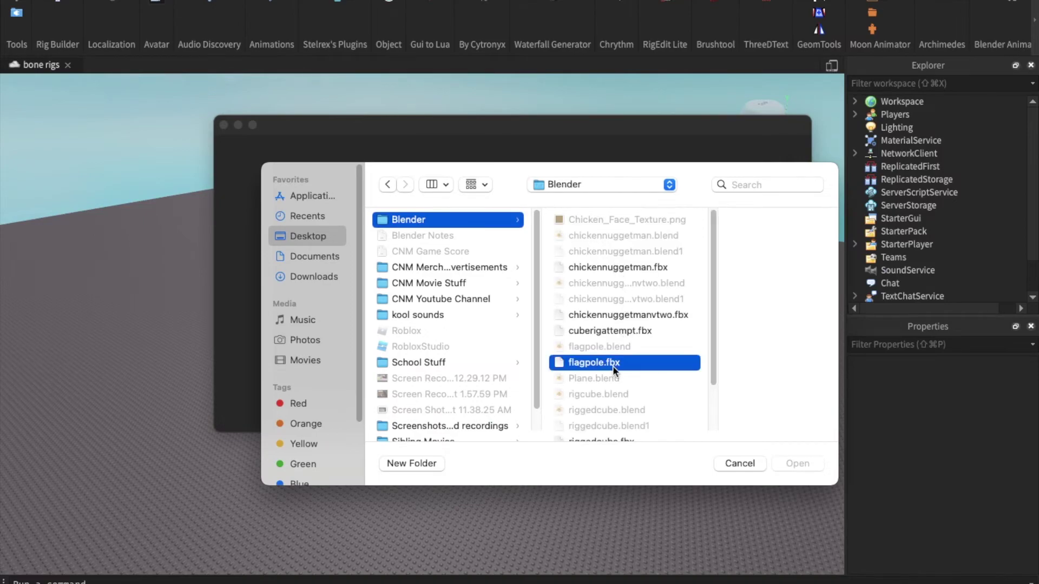
{"action": "left_click", "coordinate": [790, 465]}
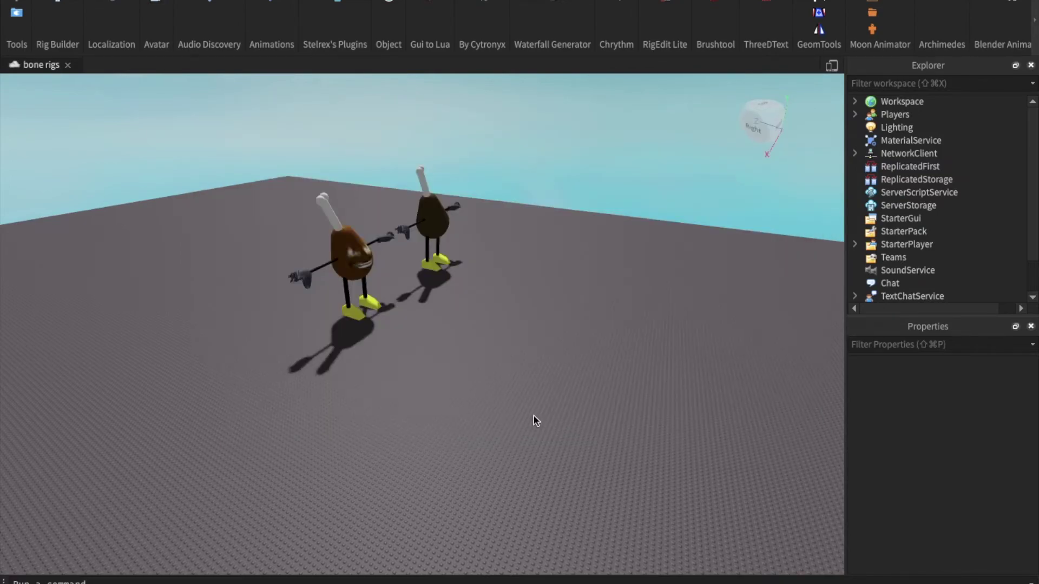
Step: Select the imported flagpole model and scale it down until it fits on the baseplate
{"action": "right_click_drag", "start_coordinate": [533, 406], "coordinate": [532, 404]}
{"action": "key", "text": "s"}
{"action": "scroll", "coordinate": [532, 404], "scroll_direction": "down", "scroll_amount": 10}
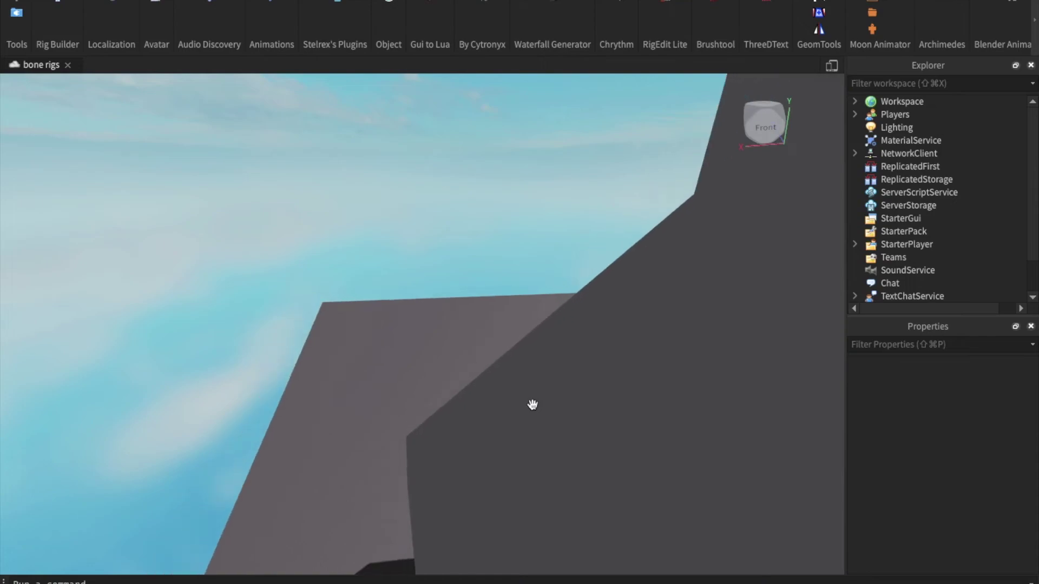
{"action": "scroll", "coordinate": [540, 419], "scroll_direction": "down", "scroll_amount": 8}
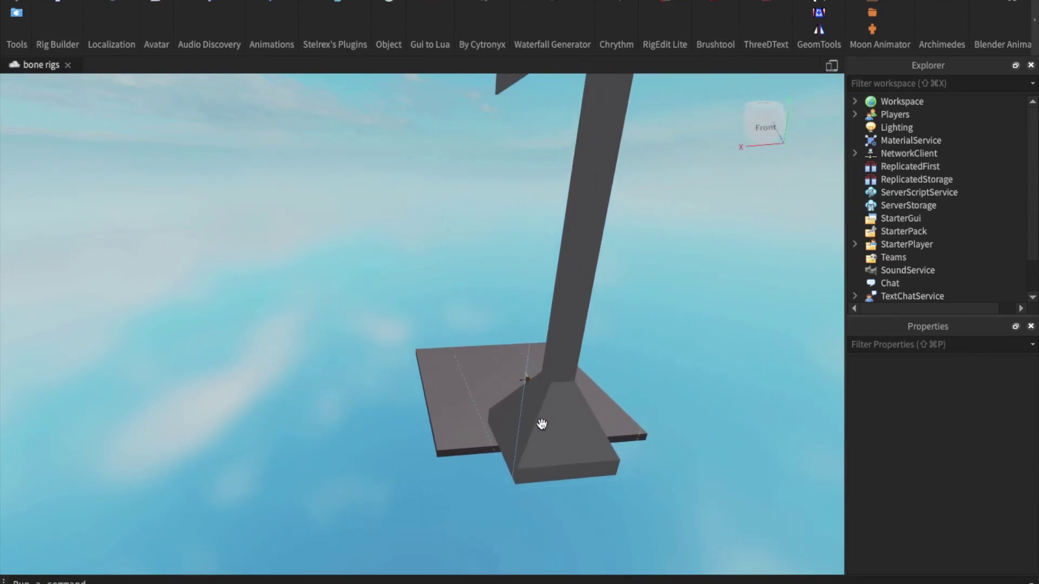
{"action": "scroll", "coordinate": [541, 424], "scroll_direction": "down", "scroll_amount": 6}
{"action": "left_click", "coordinate": [541, 424]}
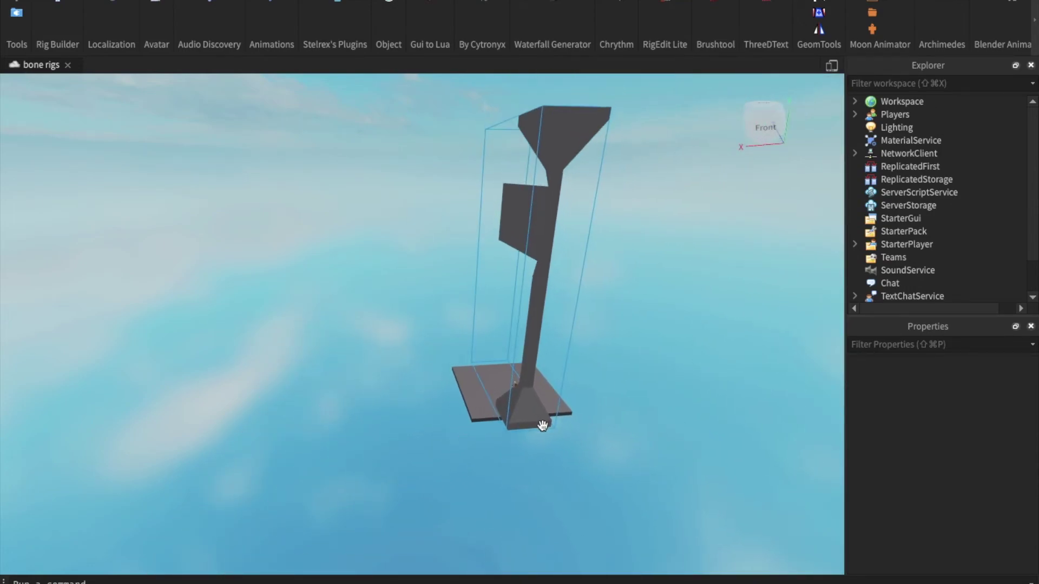
{"action": "left_click", "coordinate": [200, 1]}
{"action": "left_click", "coordinate": [79, 7]}
{"action": "left_click_drag", "start_coordinate": [539, 85], "coordinate": [551, 344]}
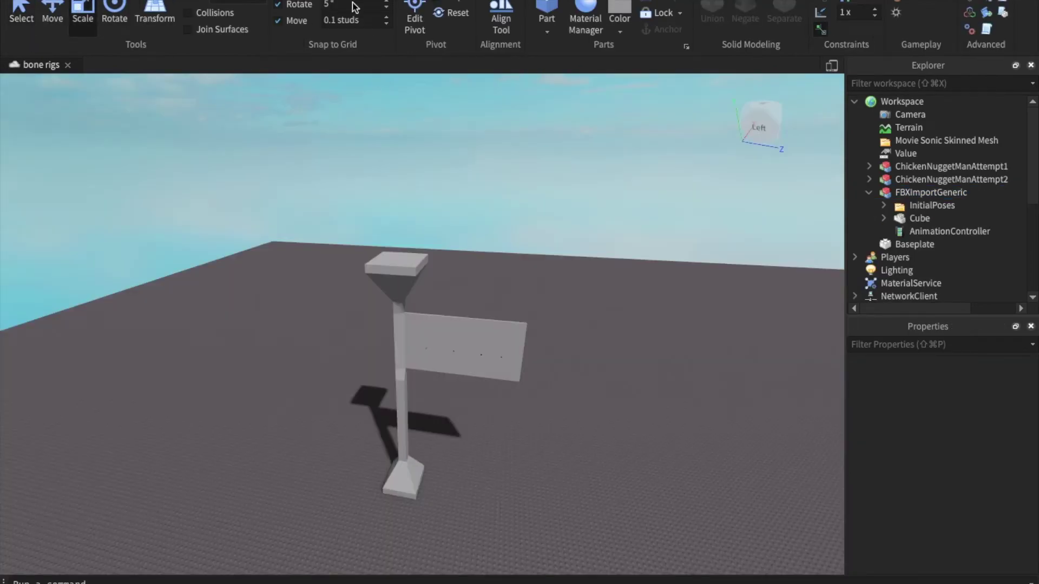
Step: Open the Animation Editor for the flagpole rig and create an animation named "flag"
{"action": "left_click", "coordinate": [351, 1]}
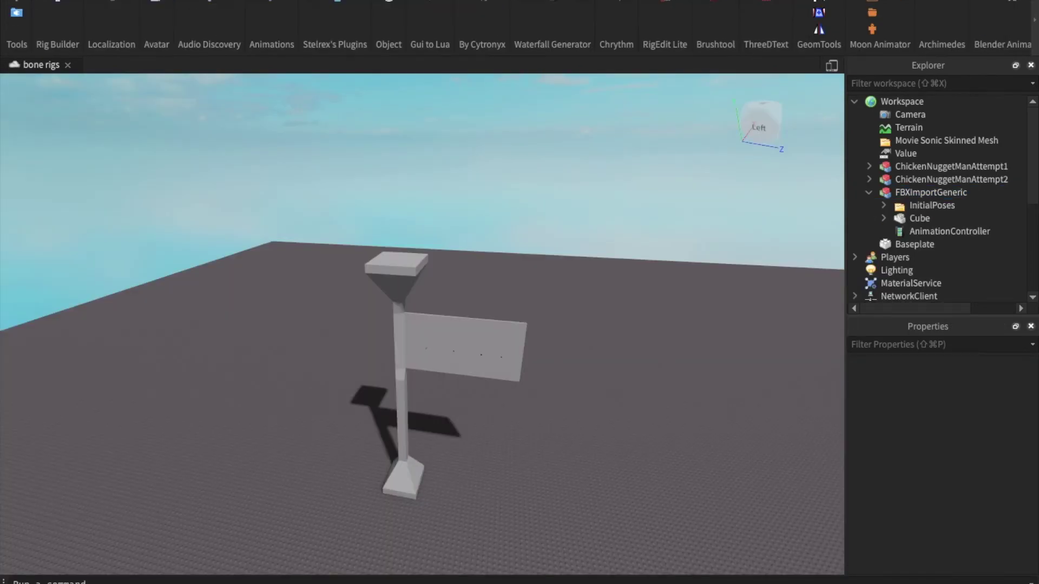
{"action": "left_click", "coordinate": [272, 5]}
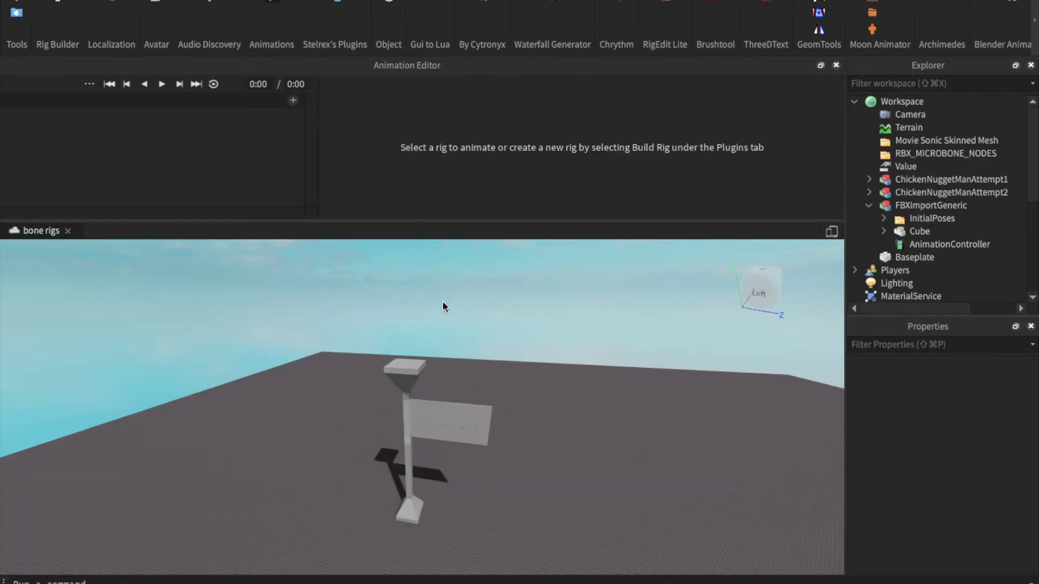
{"action": "left_click", "coordinate": [457, 418]}
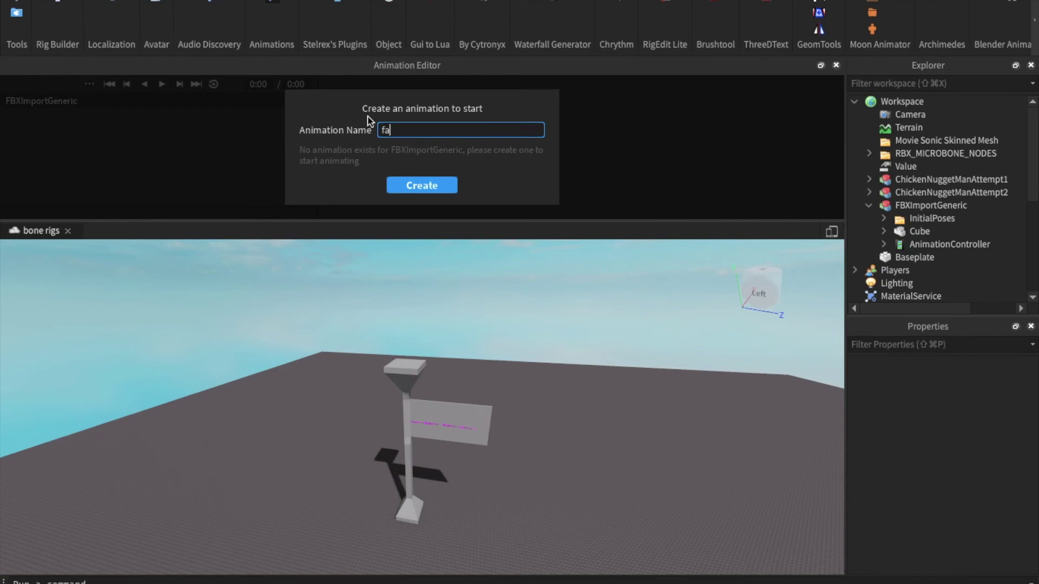
{"action": "left_click", "coordinate": [435, 188]}
Step: Rotate Bone through Bone.003 at 0:00 so the flag panel curls to one side
{"action": "key", "text": "w"}
{"action": "right_click_drag", "start_coordinate": [484, 300], "coordinate": [484, 299]}
{"action": "left_click", "coordinate": [460, 351]}
{"action": "left_click_drag", "start_coordinate": [479, 375], "coordinate": [376, 363]}
{"action": "left_click", "coordinate": [439, 349]}
{"action": "left_click", "coordinate": [386, 345]}
{"action": "left_click", "coordinate": [368, 343]}
{"action": "left_click", "coordinate": [520, 300]}
{"action": "right_click_drag", "start_coordinate": [518, 298], "coordinate": [516, 294]}
{"action": "key", "text": "s"}
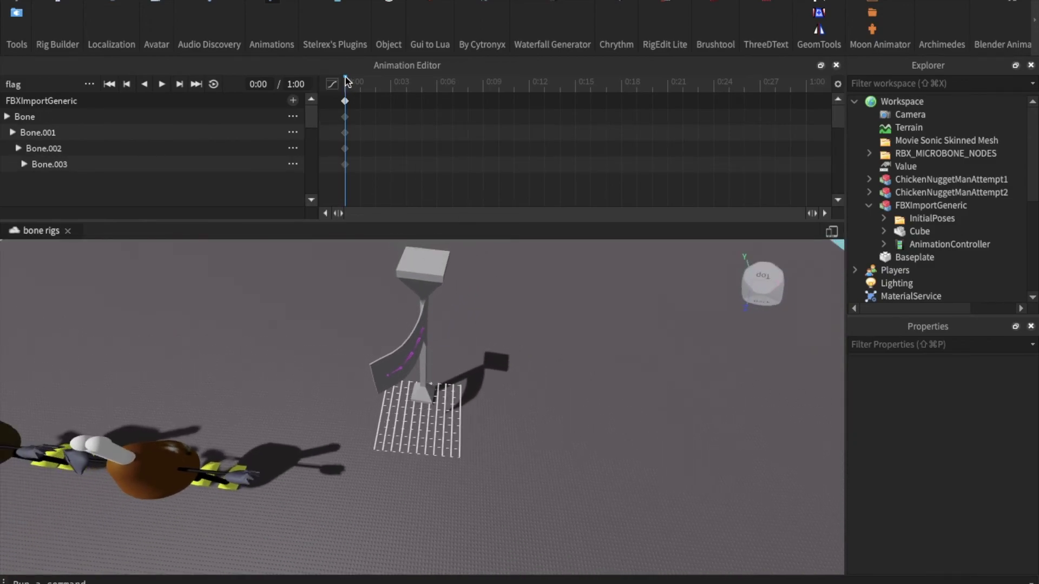
Step: Rotate Bone.001 through Bone.003 at 0:03 to straighten the flag panel
{"action": "right_click_drag", "start_coordinate": [459, 329], "coordinate": [468, 350]}
{"action": "key", "text": "d"}
{"action": "key", "text": "w"}
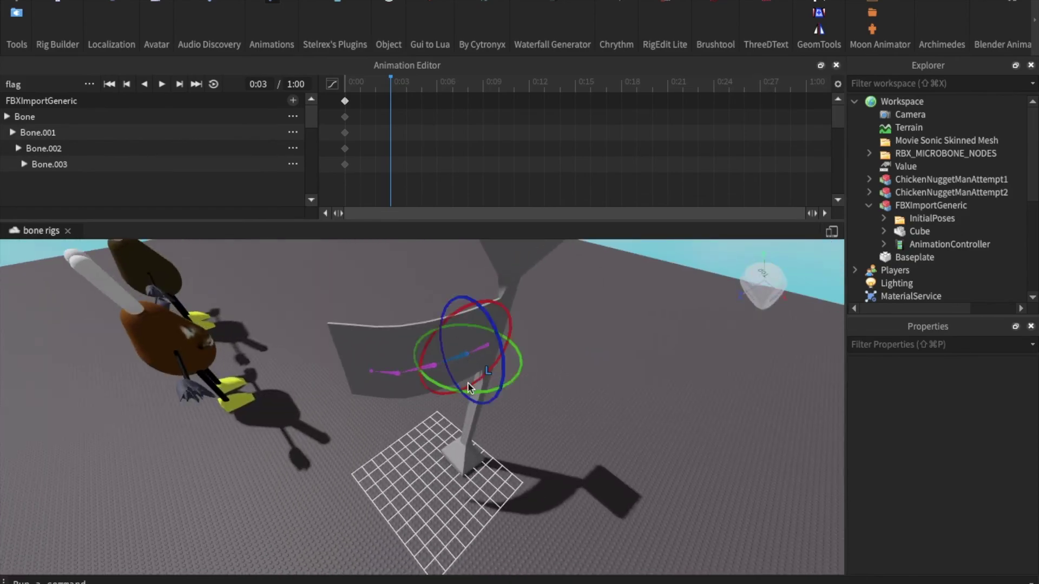
{"action": "left_click_drag", "start_coordinate": [469, 387], "coordinate": [430, 434]}
{"action": "left_click_drag", "start_coordinate": [456, 392], "coordinate": [400, 430]}
Step: Rotate Bone.001 through Bone.003 at 0:06 so the flag panel curls the opposite way
{"action": "left_click_drag", "start_coordinate": [390, 80], "coordinate": [437, 81]}
{"action": "left_click", "coordinate": [460, 357]}
{"action": "left_click_drag", "start_coordinate": [419, 374], "coordinate": [433, 391]}
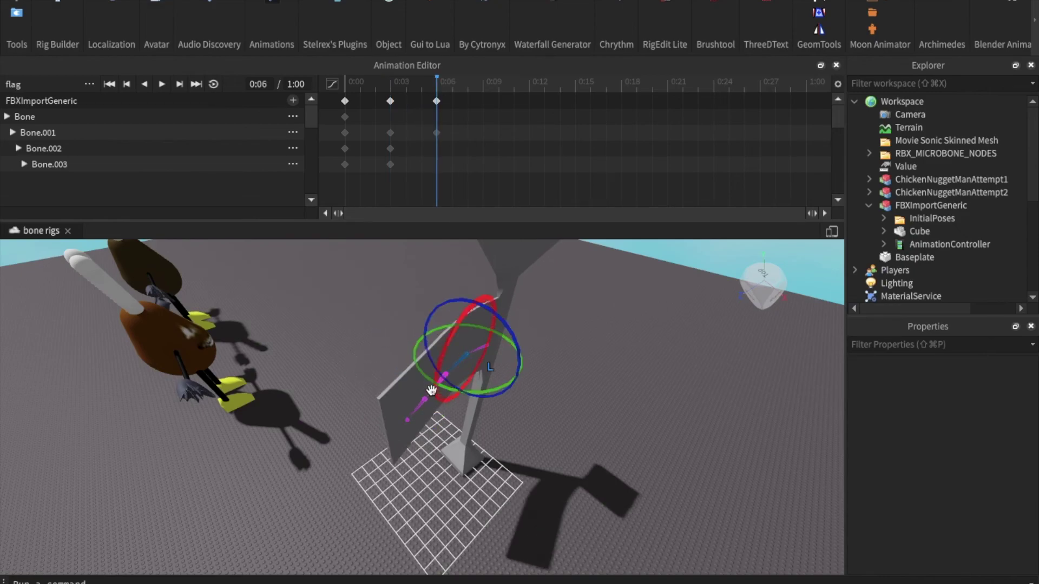
{"action": "left_click", "coordinate": [423, 400]}
{"action": "left_click_drag", "start_coordinate": [423, 442], "coordinate": [437, 442]}
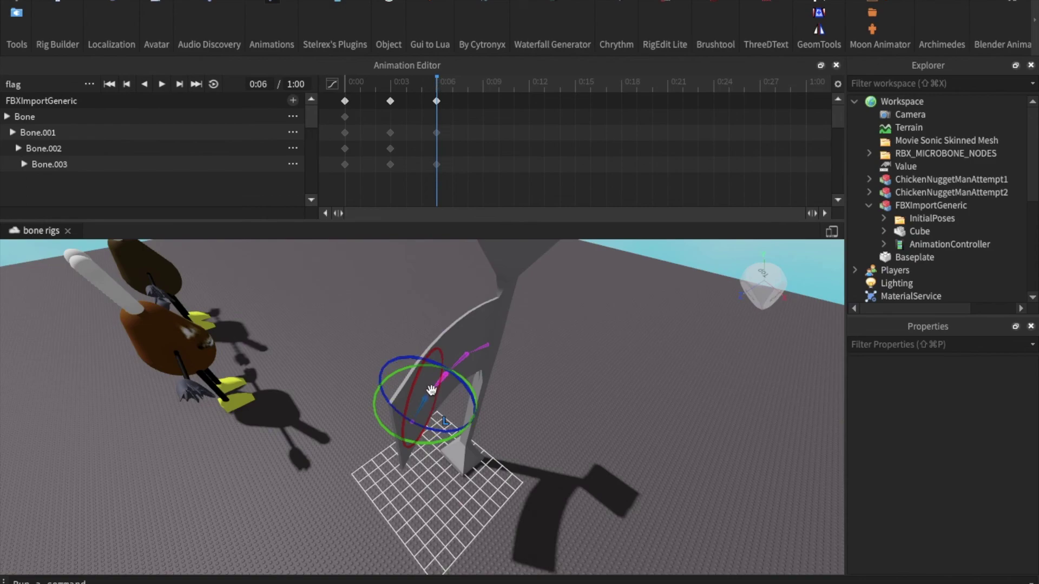
{"action": "left_click_drag", "start_coordinate": [431, 390], "coordinate": [449, 373]}
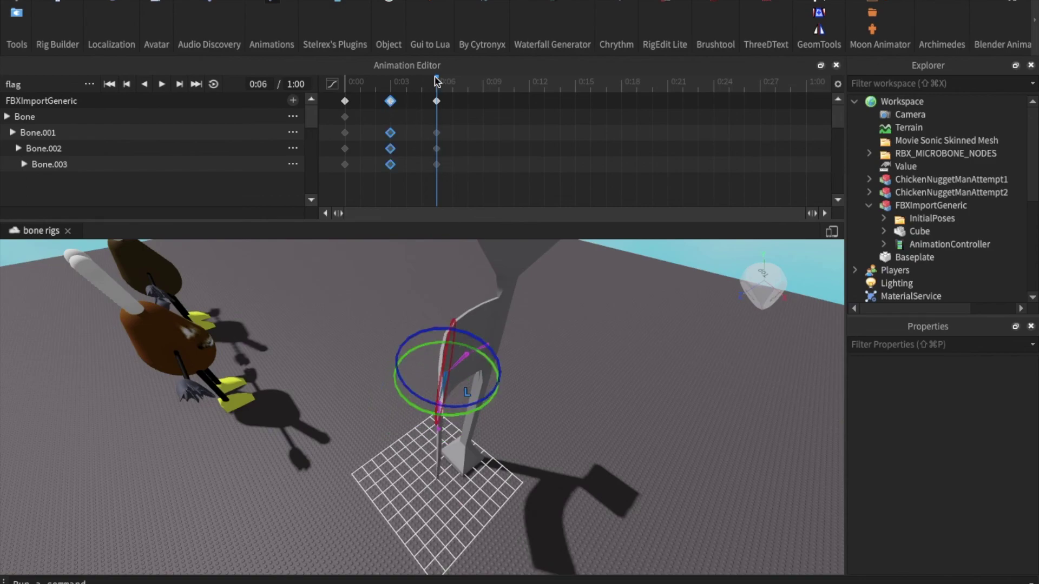
Step: Copy the 0:03 keyframes of the flag bones and paste them at 0:09
{"action": "key", "text": "super+v"}
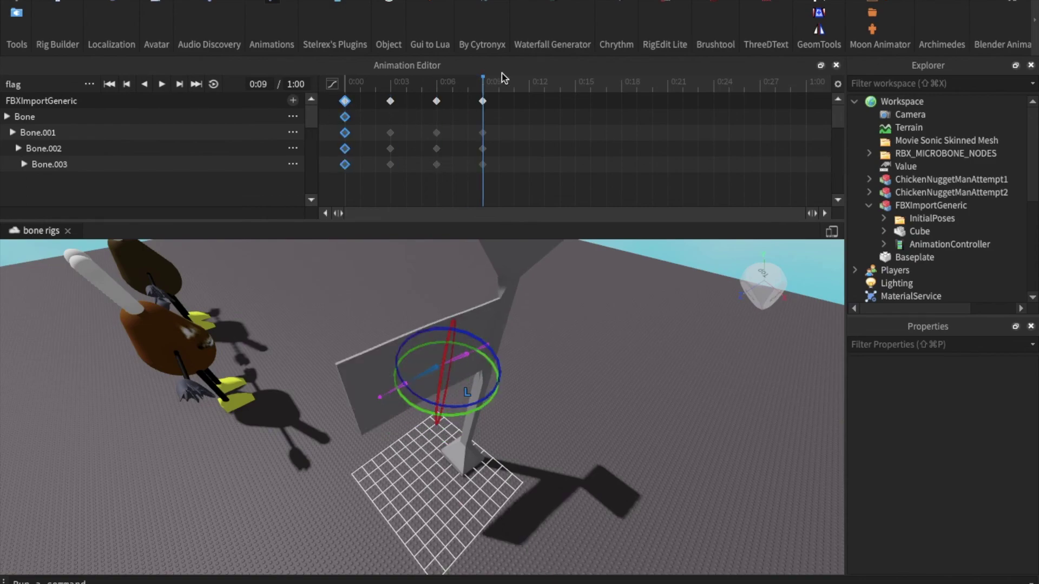